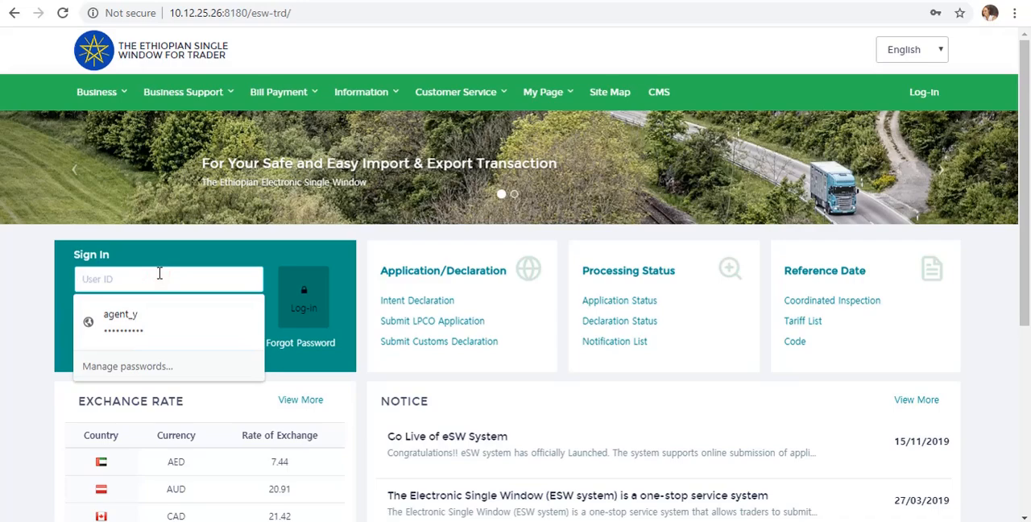
- Sign in to the trader portal with the account's user ID and password
{"action": "type", "text": "Tin"}
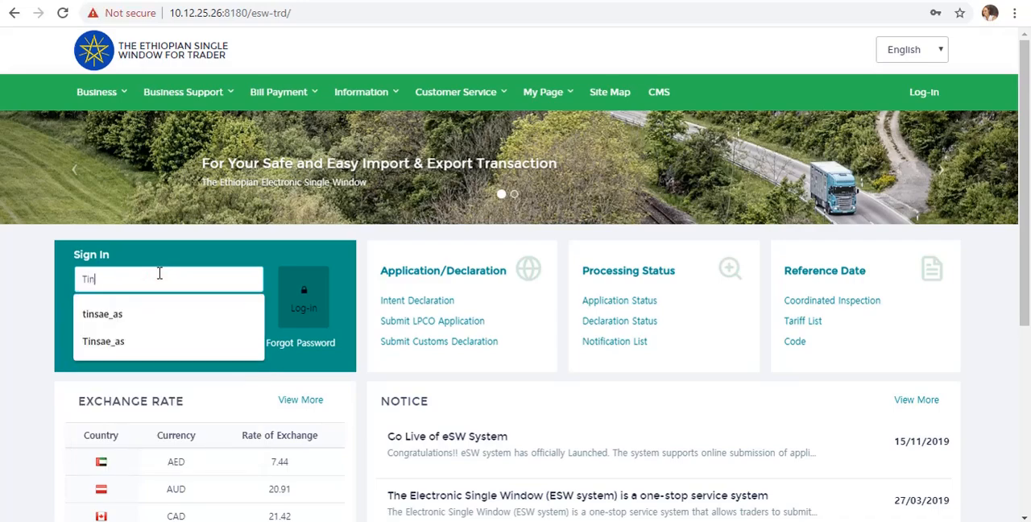
{"action": "type", "text": "sae_"}
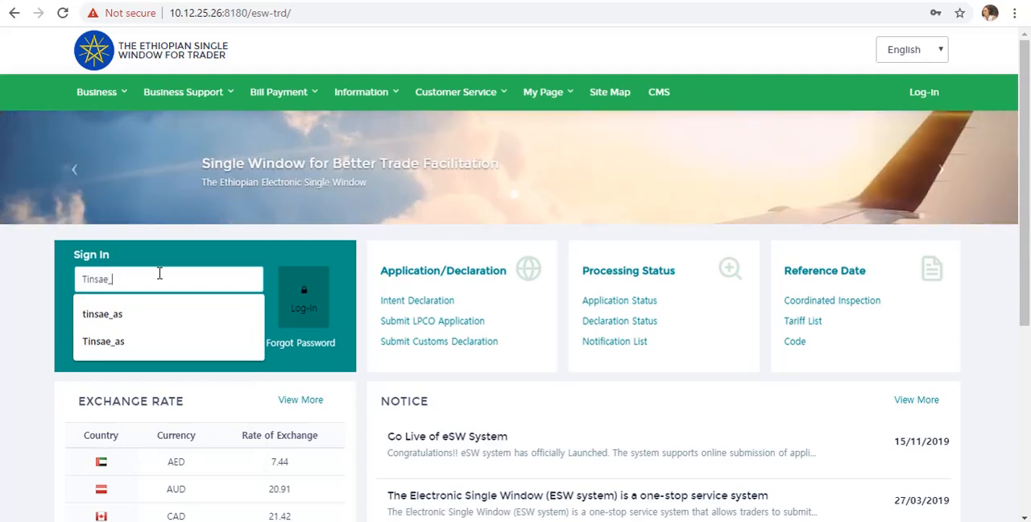
{"action": "type", "text": "as"}
{"action": "key", "text": "Tab"}
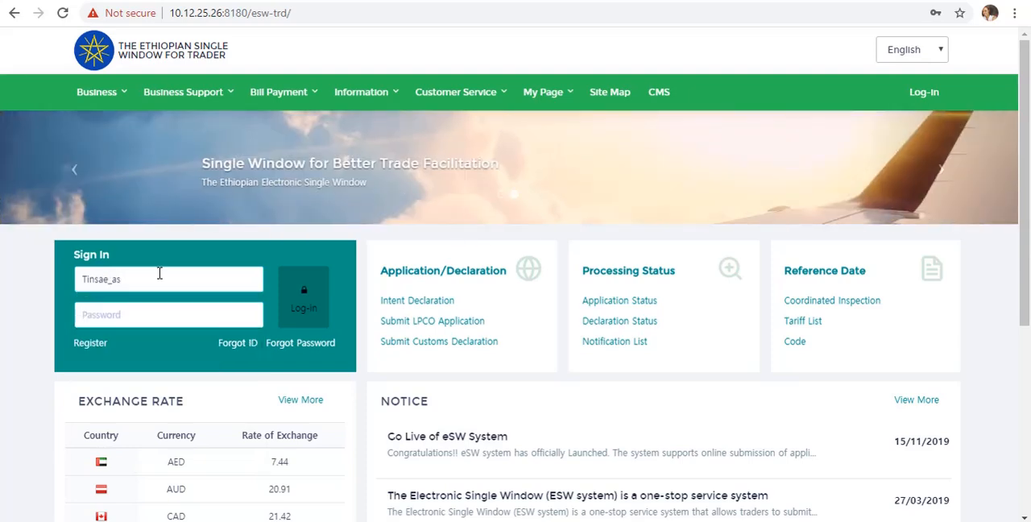
{"action": "type", "text": "•••••••"}
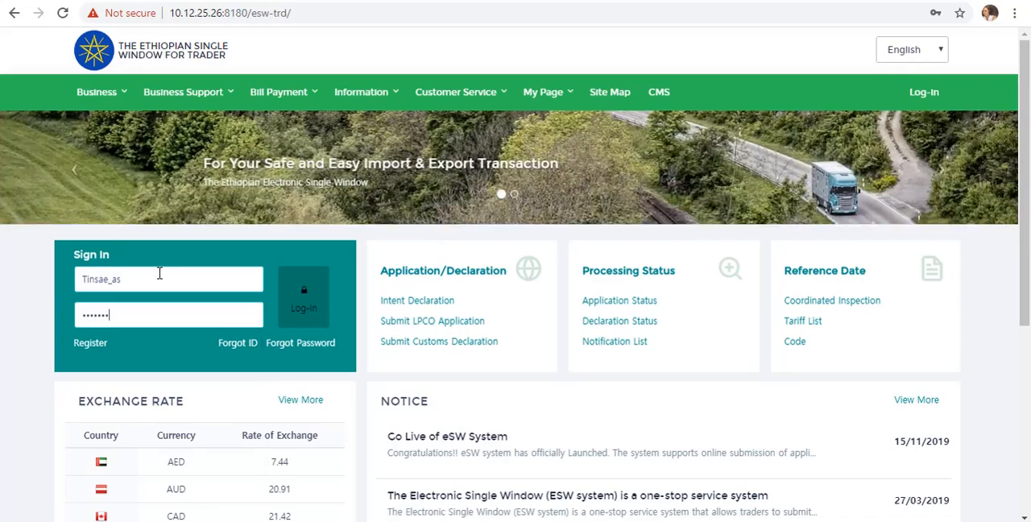
{"action": "type", "text": "•"}
{"action": "key", "text": "Return"}
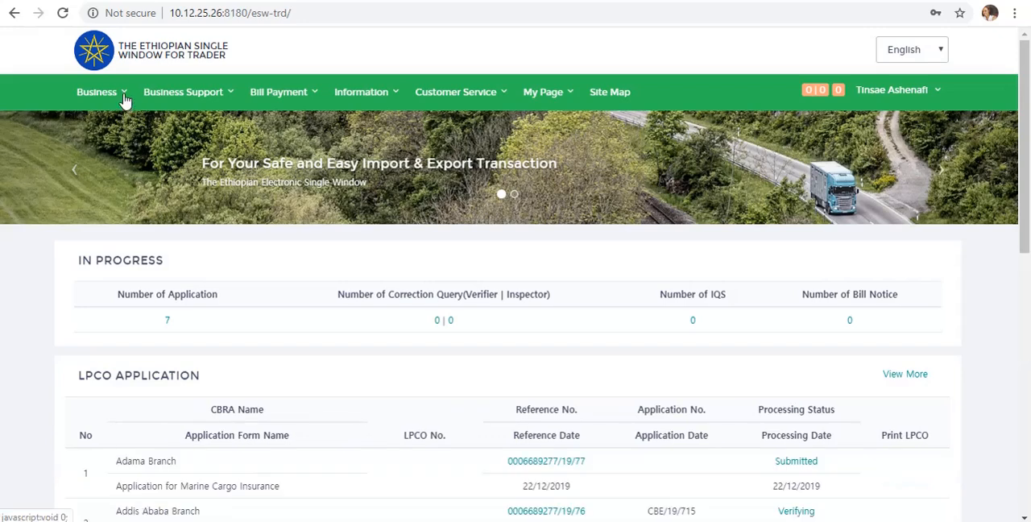
- Open the submission page for LPCO applications
{"action": "left_click", "coordinate": [125, 94]}
{"action": "mouse_move", "coordinate": [85, 138]}
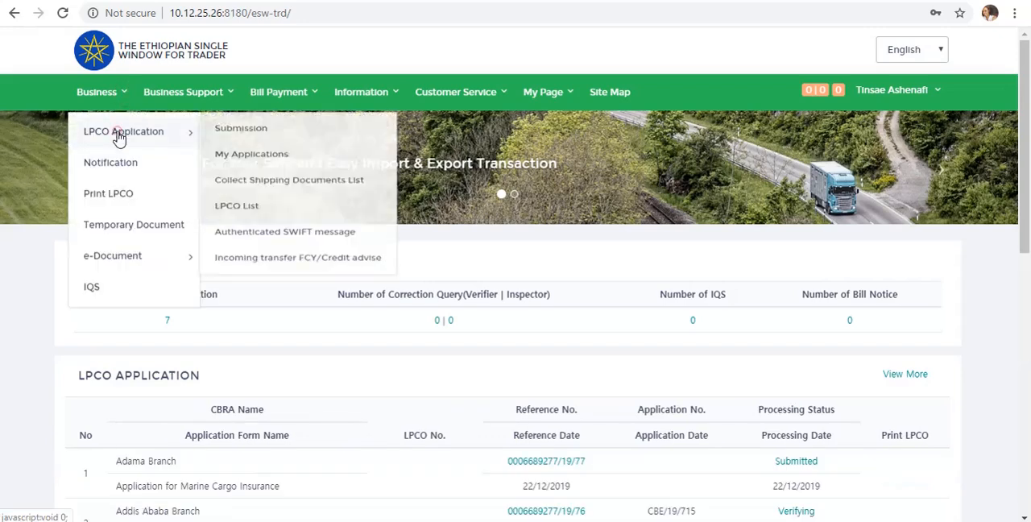
{"action": "left_click", "coordinate": [244, 140]}
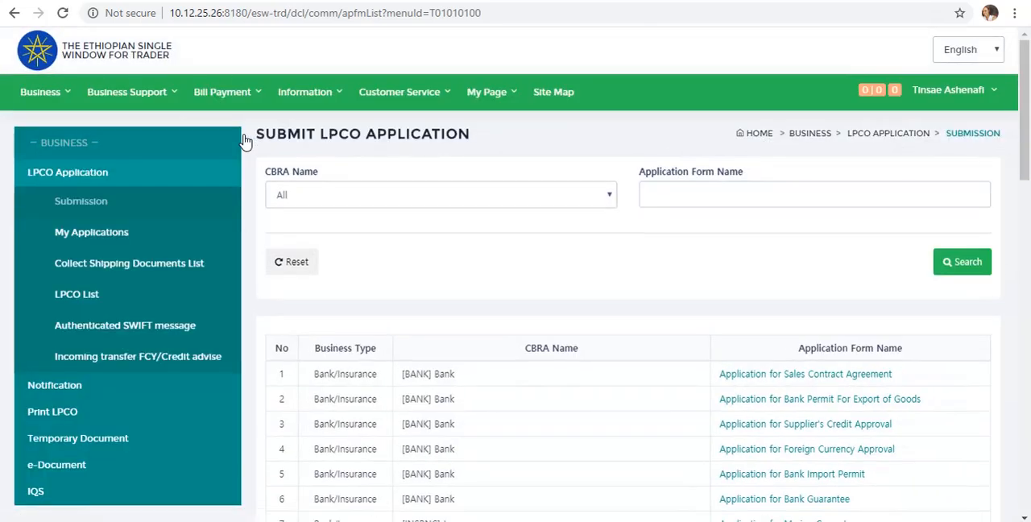
- Filter the application forms by the CBRA name [INSRNC] Insurance and open the Application for Marine Cargo Insurance
{"action": "left_click", "coordinate": [545, 199]}
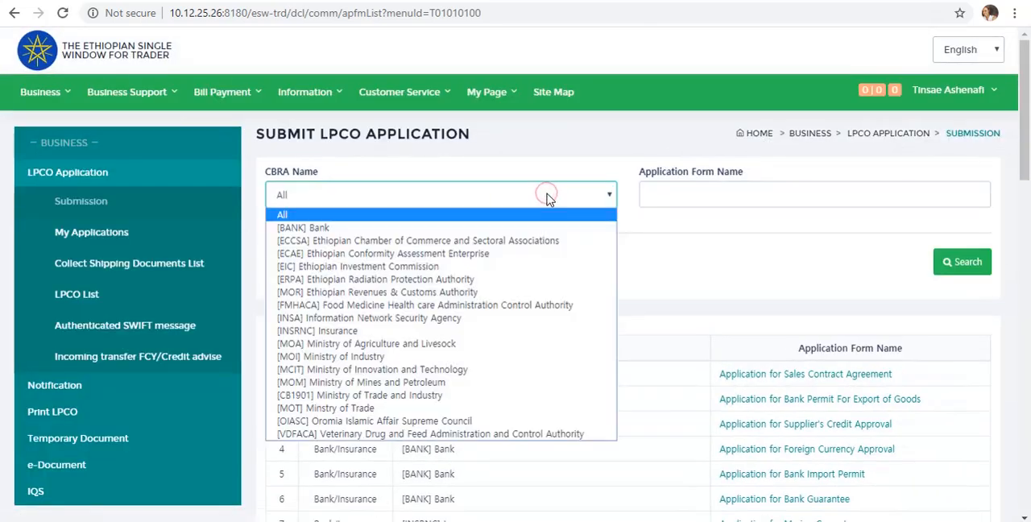
{"action": "left_click", "coordinate": [414, 331]}
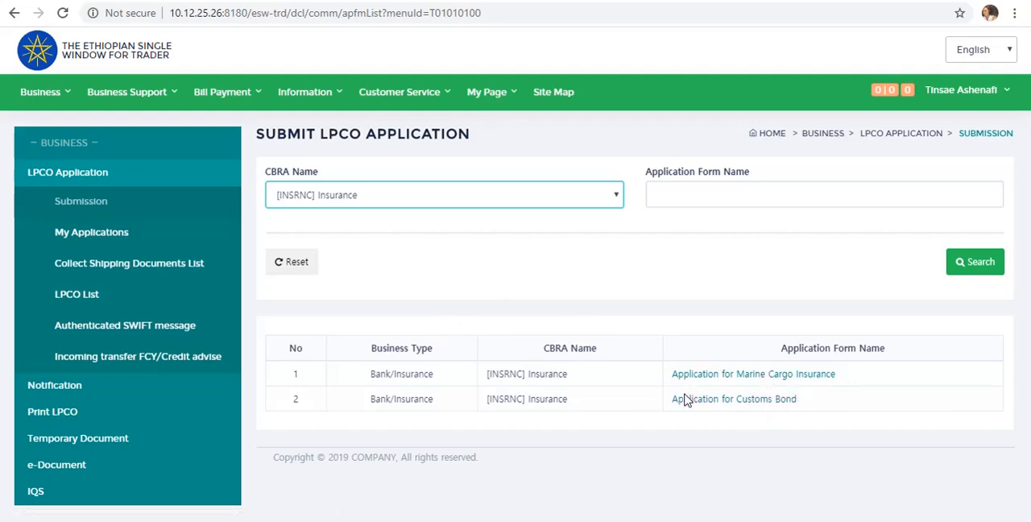
{"action": "left_click", "coordinate": [782, 381]}
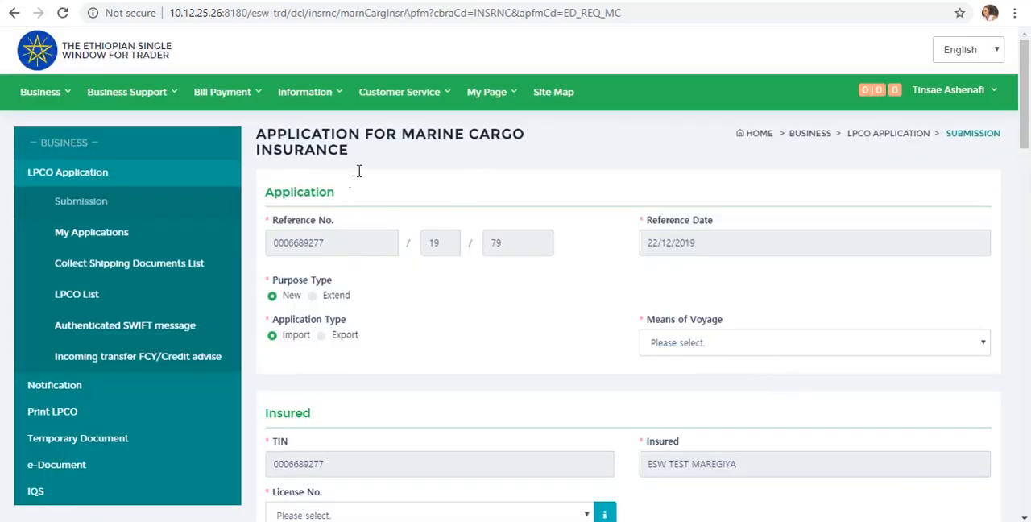
- Complete the Application section with purpose type New, application type Import and Sea transport as the means of voyage
{"action": "left_click", "coordinate": [273, 296]}
{"action": "left_click", "coordinate": [314, 296]}
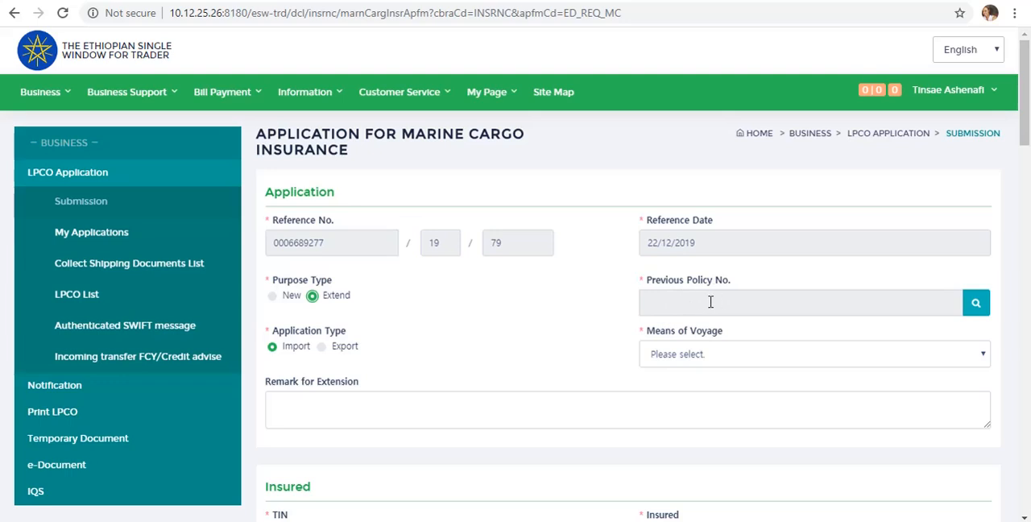
{"action": "left_click", "coordinate": [274, 296]}
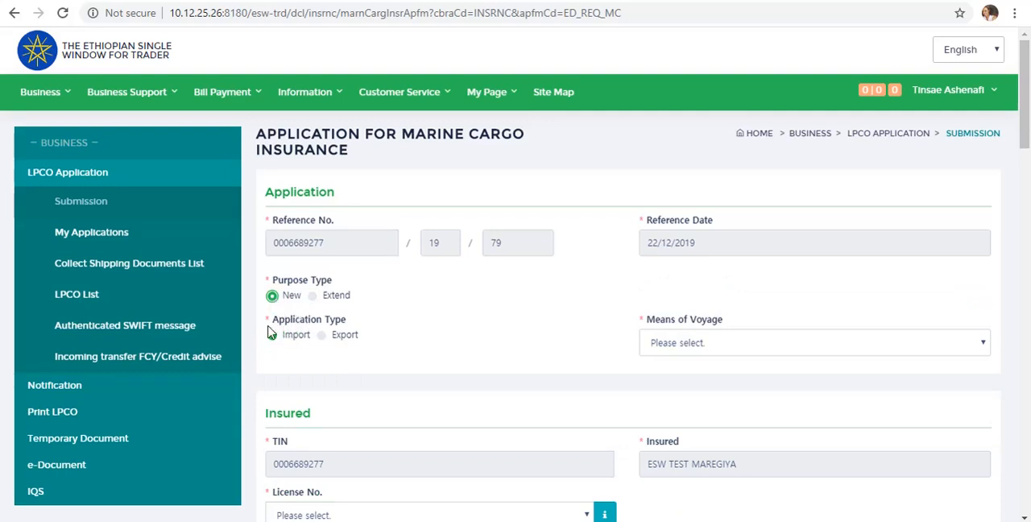
{"action": "left_click", "coordinate": [273, 337]}
{"action": "left_click", "coordinate": [322, 335]}
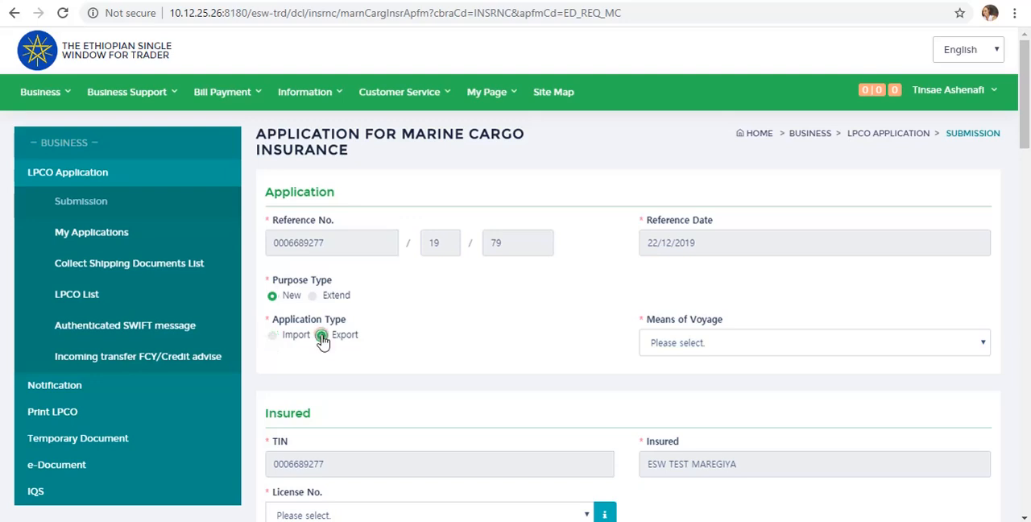
{"action": "left_click", "coordinate": [273, 339]}
{"action": "left_click", "coordinate": [710, 344]}
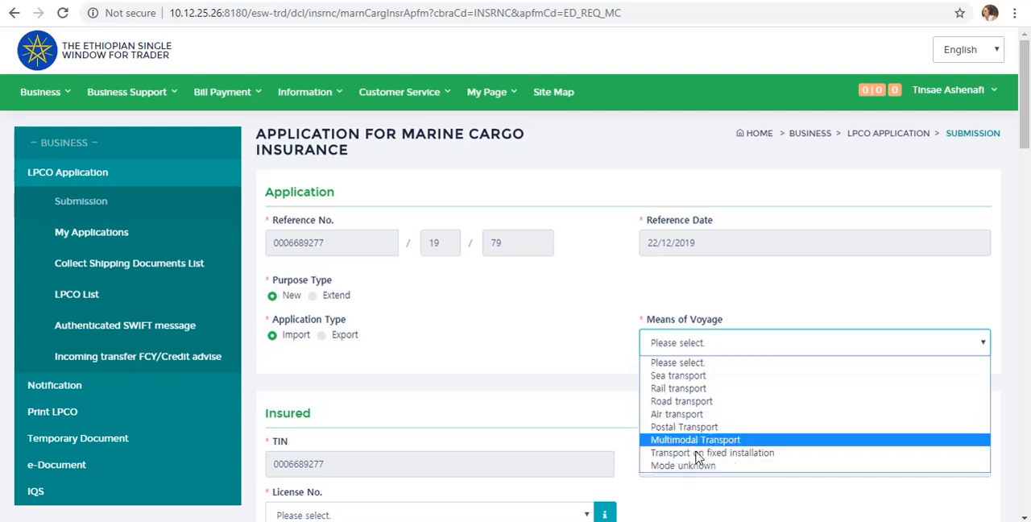
{"action": "left_click", "coordinate": [691, 377]}
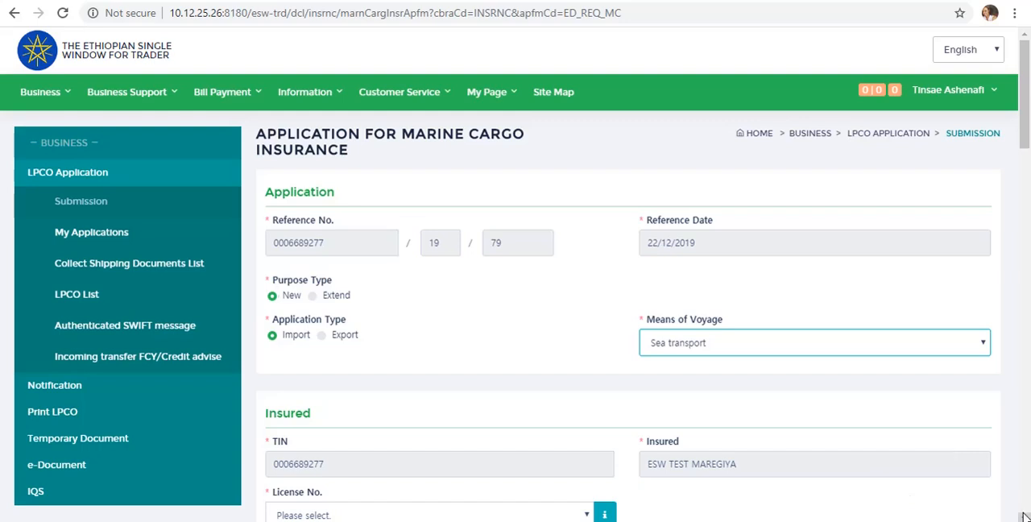
- Select the insured company's ML license number in the Insured section
{"action": "scroll", "coordinate": [1024, 518], "scroll_direction": "down", "scroll_amount": 2}
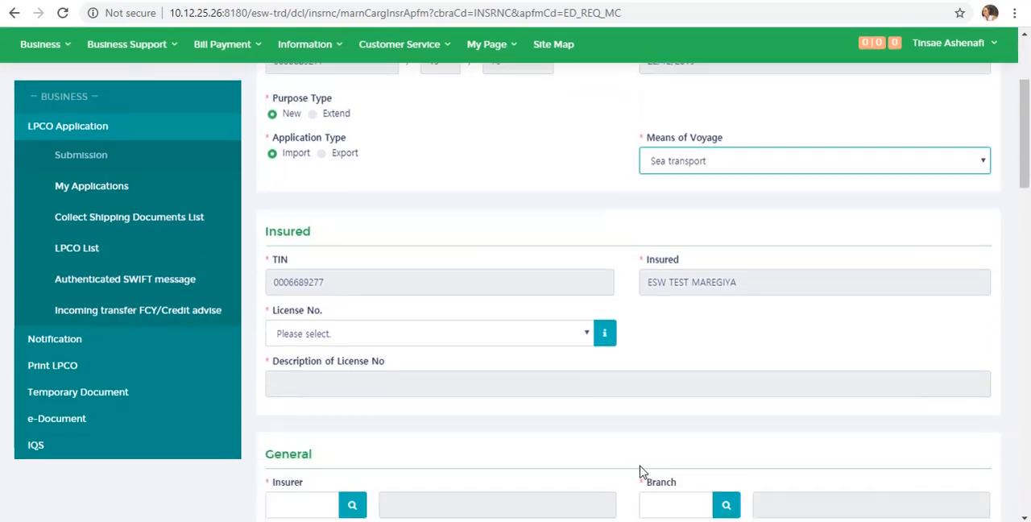
{"action": "left_click", "coordinate": [586, 333]}
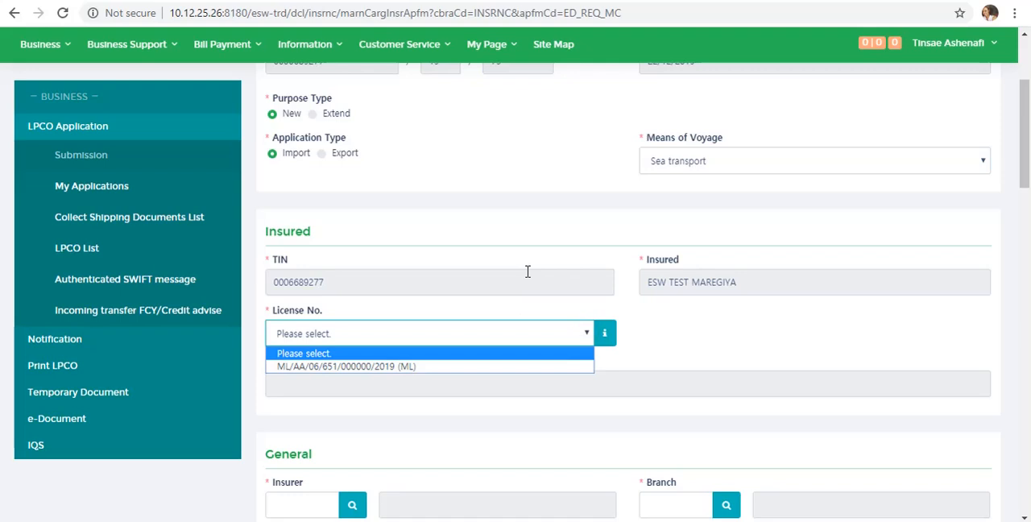
{"action": "left_click", "coordinate": [446, 367]}
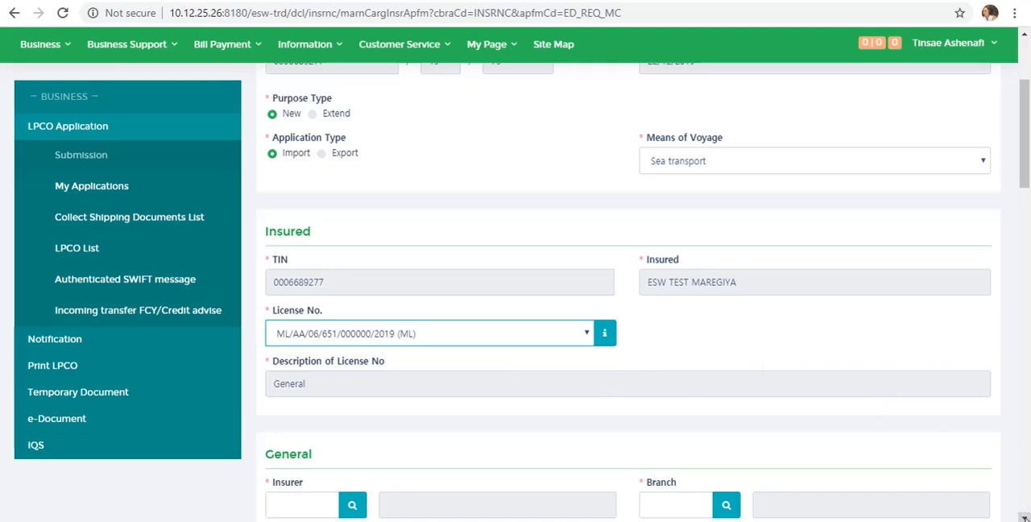
- Show 30 rows in the insurance company lookup and choose LUSC, LUCY INSURANCE S.C, as the insurer
{"action": "scroll", "coordinate": [1024, 518], "scroll_direction": "down", "scroll_amount": 3}
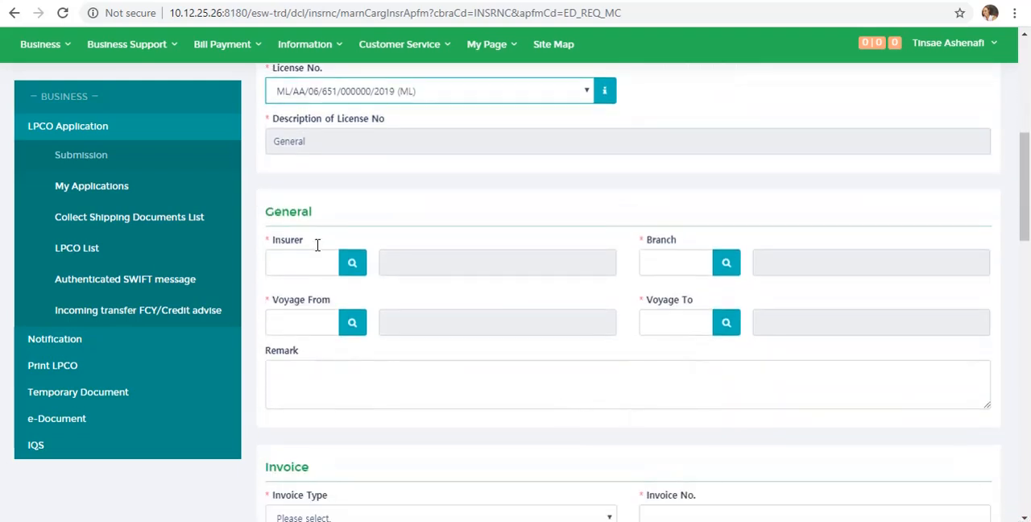
{"action": "left_click", "coordinate": [350, 270]}
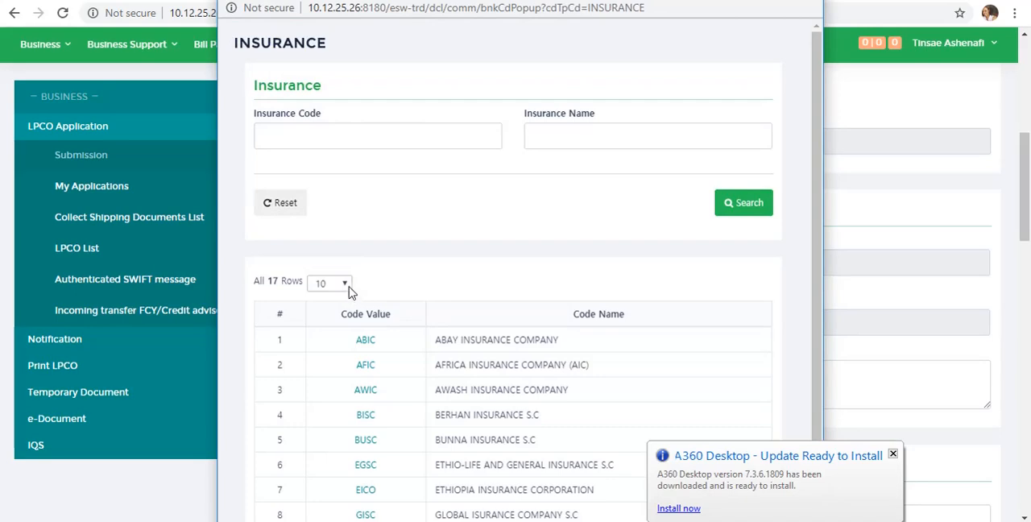
{"action": "left_click", "coordinate": [345, 285]}
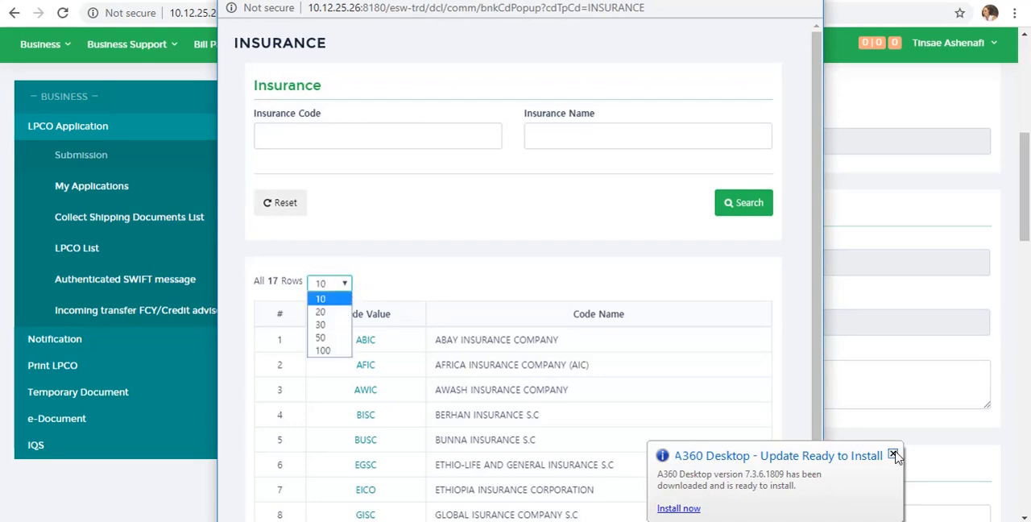
{"action": "left_click", "coordinate": [894, 456]}
{"action": "left_click", "coordinate": [344, 285]}
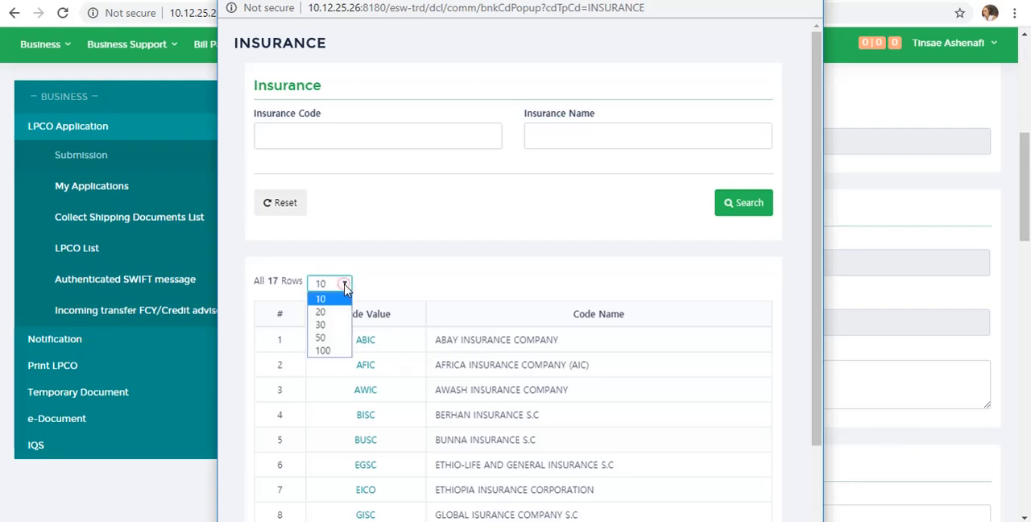
{"action": "left_click", "coordinate": [329, 326]}
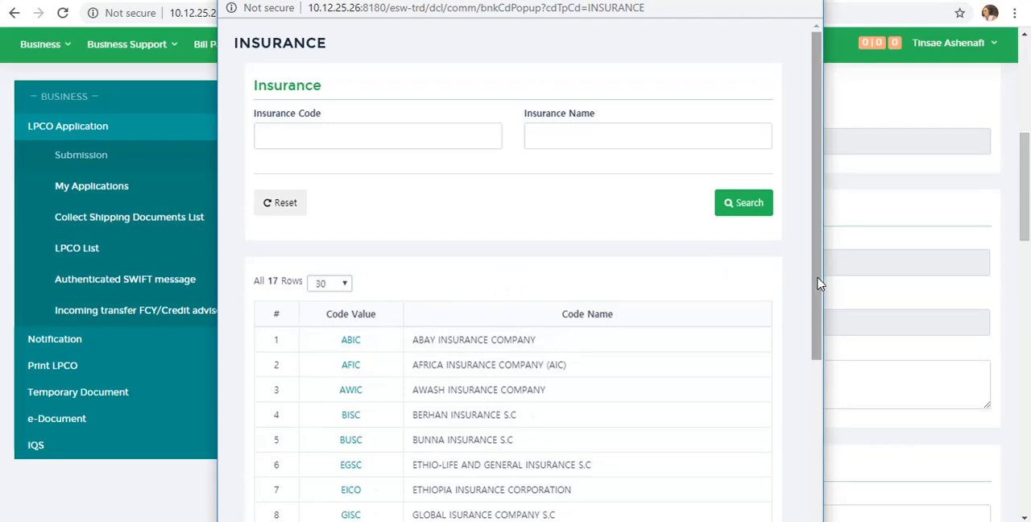
{"action": "scroll", "coordinate": [819, 286], "scroll_direction": "down", "scroll_amount": 2}
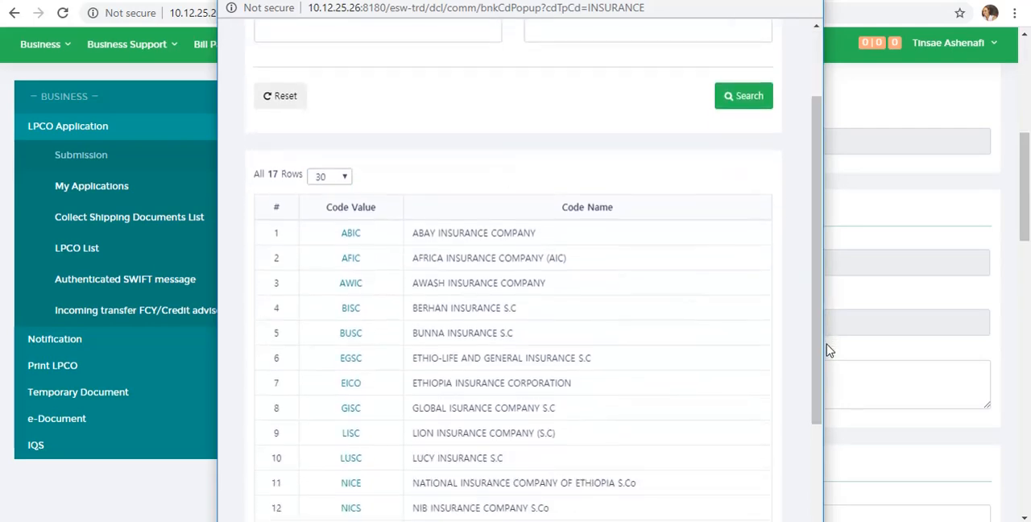
{"action": "left_click", "coordinate": [346, 461]}
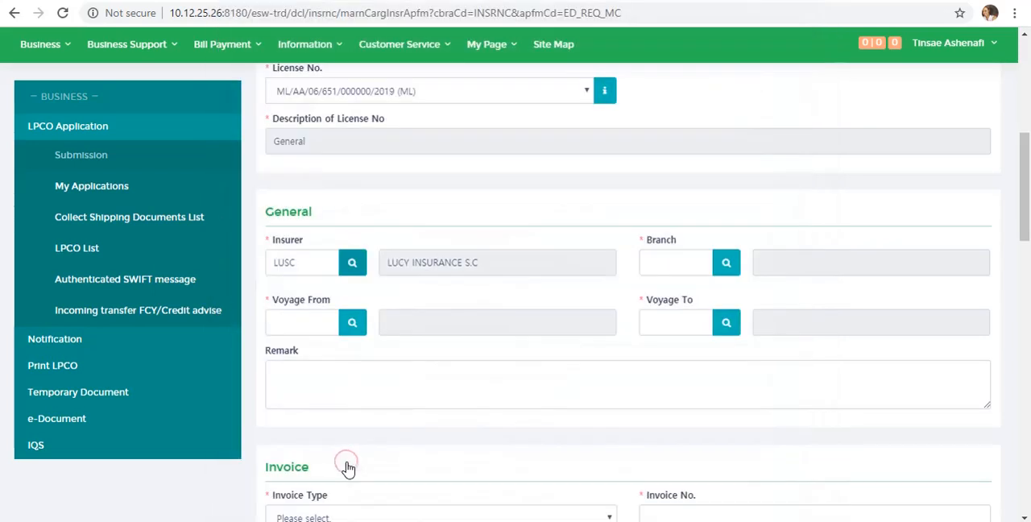
- Look up the insurer's branches and choose AD, Adama Branch
{"action": "left_click", "coordinate": [672, 263]}
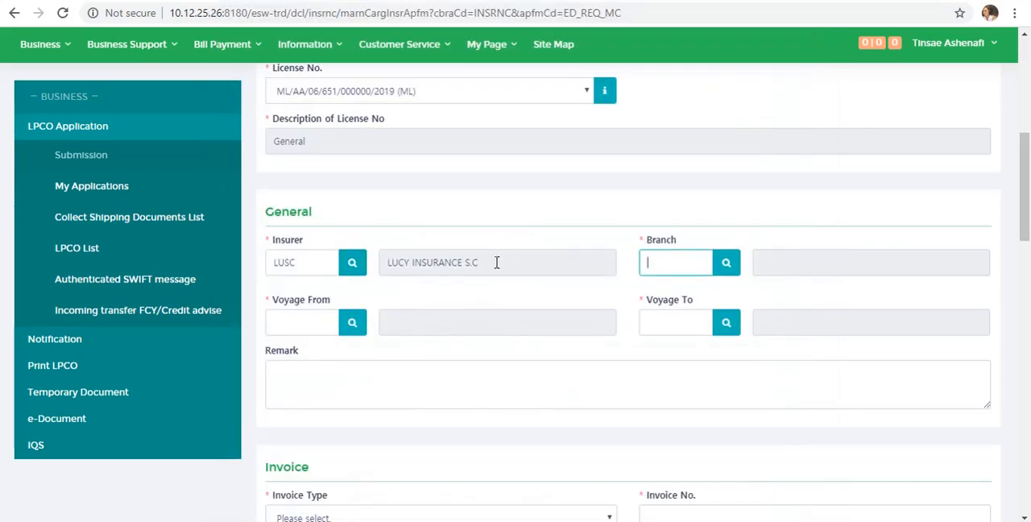
{"action": "left_click", "coordinate": [728, 264]}
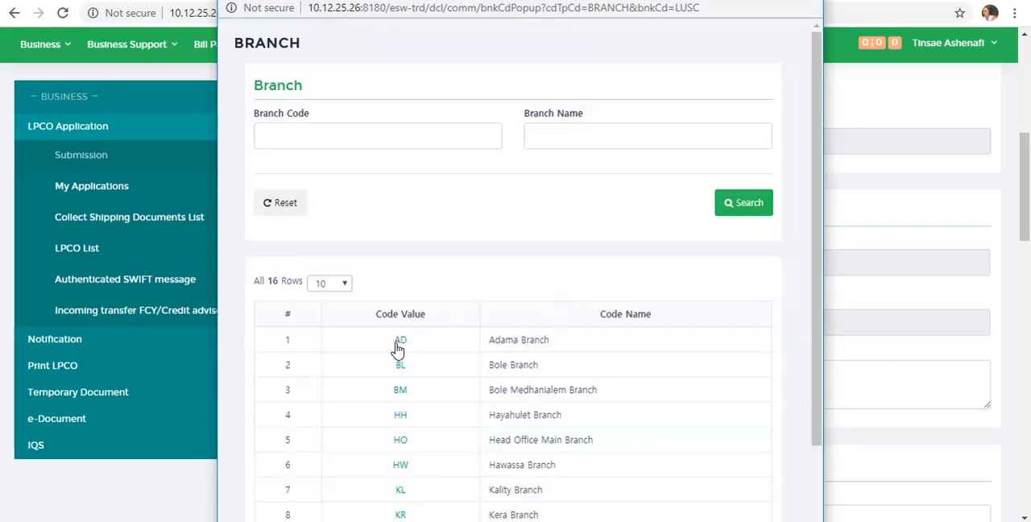
{"action": "left_click", "coordinate": [399, 340]}
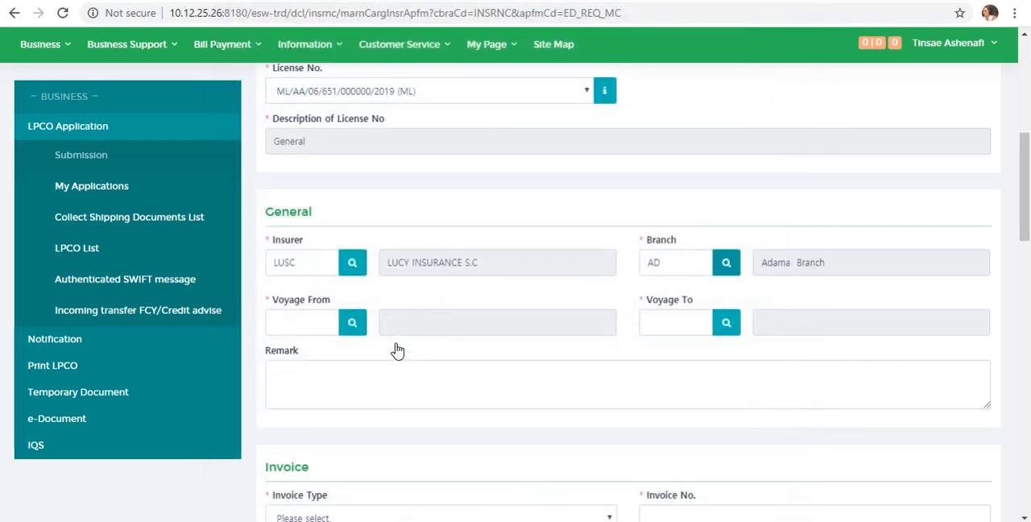
- Set the Voyage From port to ADLMA, La Massana, using the port of exit lookup
{"action": "left_click", "coordinate": [352, 322]}
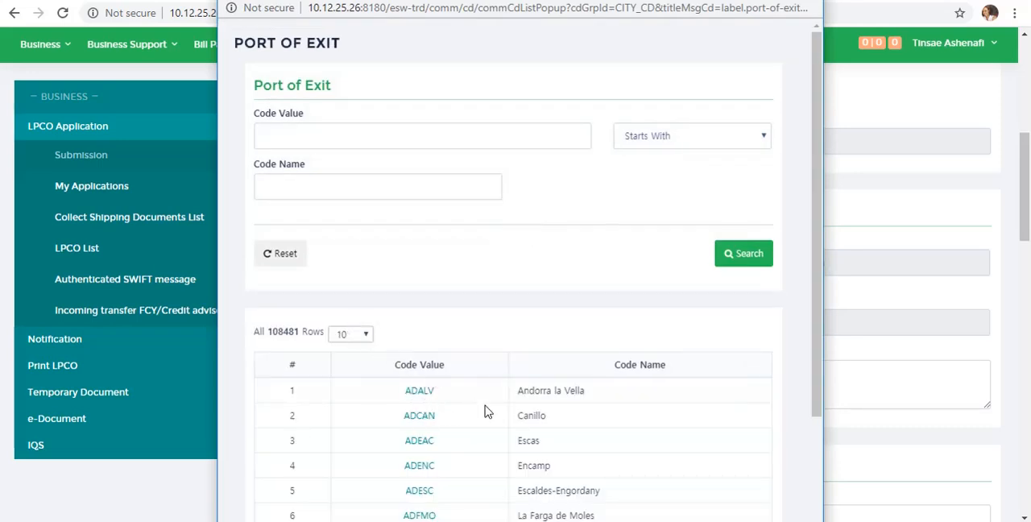
{"action": "scroll", "coordinate": [822, 319], "scroll_direction": "down", "scroll_amount": 2}
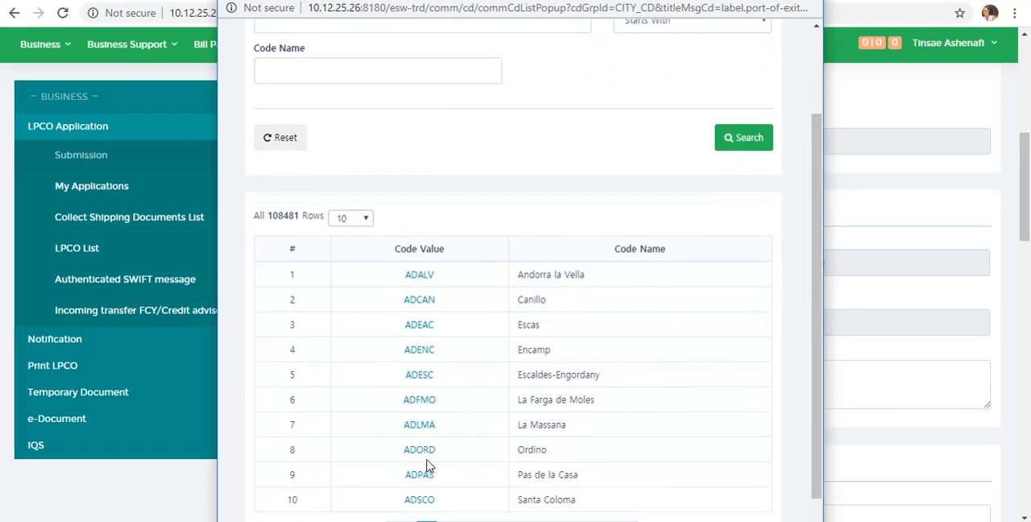
{"action": "left_click", "coordinate": [426, 425]}
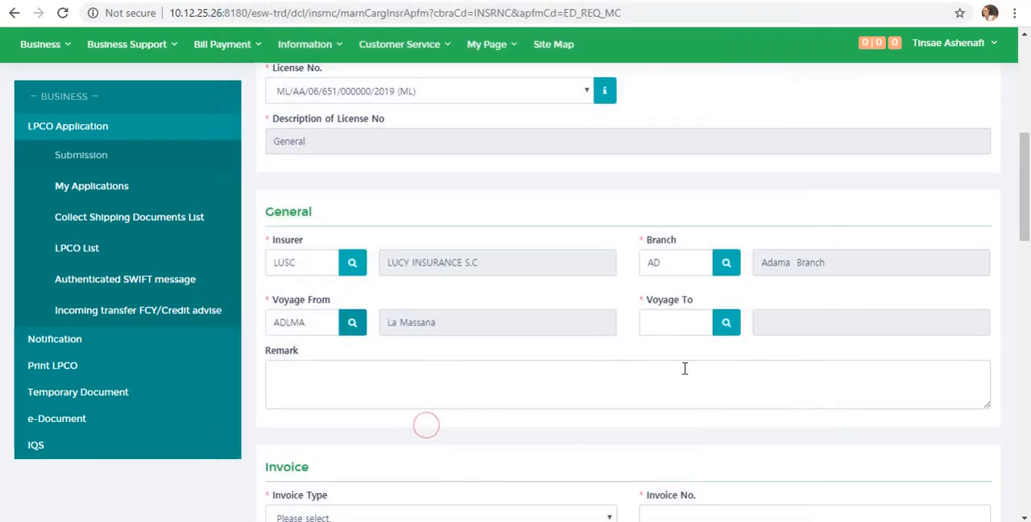
- Set the Voyage To port to ETADD, Addis Ababa, using the port of entry lookup
{"action": "left_click", "coordinate": [693, 323]}
{"action": "left_click", "coordinate": [727, 323]}
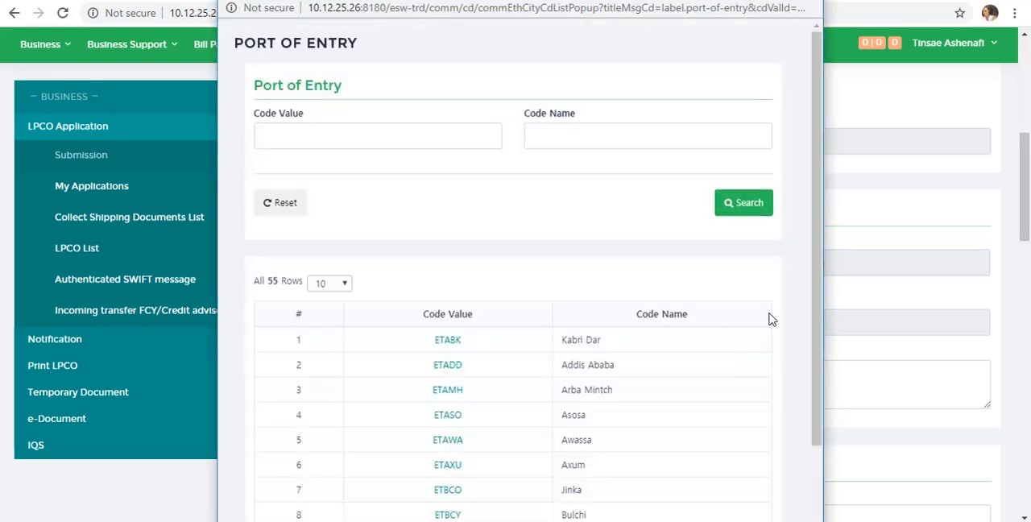
{"action": "left_click_drag", "start_coordinate": [817, 312], "coordinate": [794, 384]}
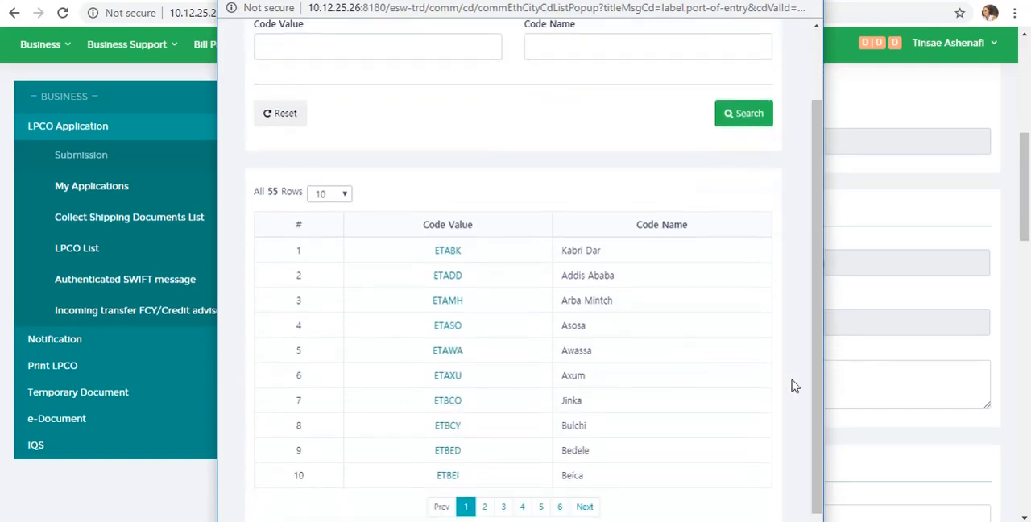
{"action": "left_click", "coordinate": [448, 276]}
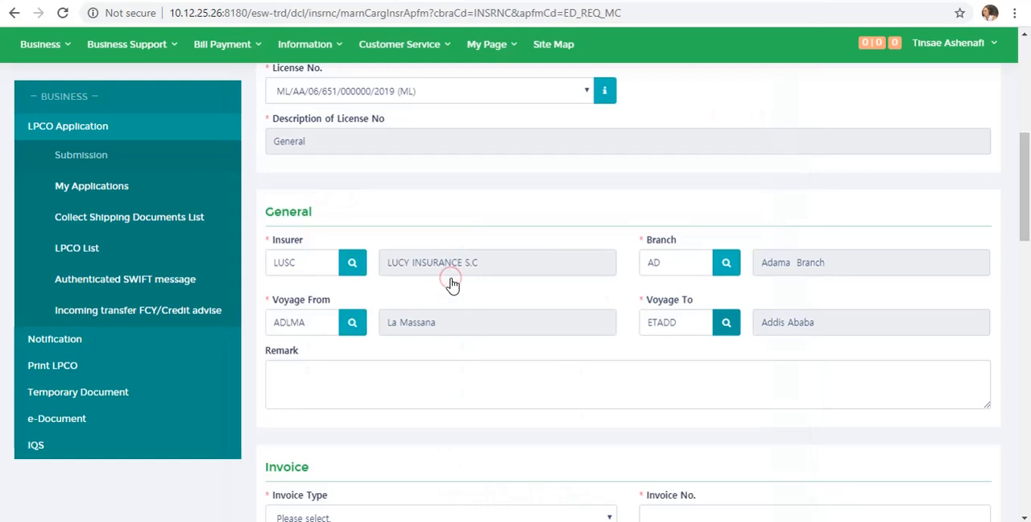
- Enter the remark "Commercial Bank of Ethiopia Addis Ababa Branch" in the General section
{"action": "left_click", "coordinate": [455, 395]}
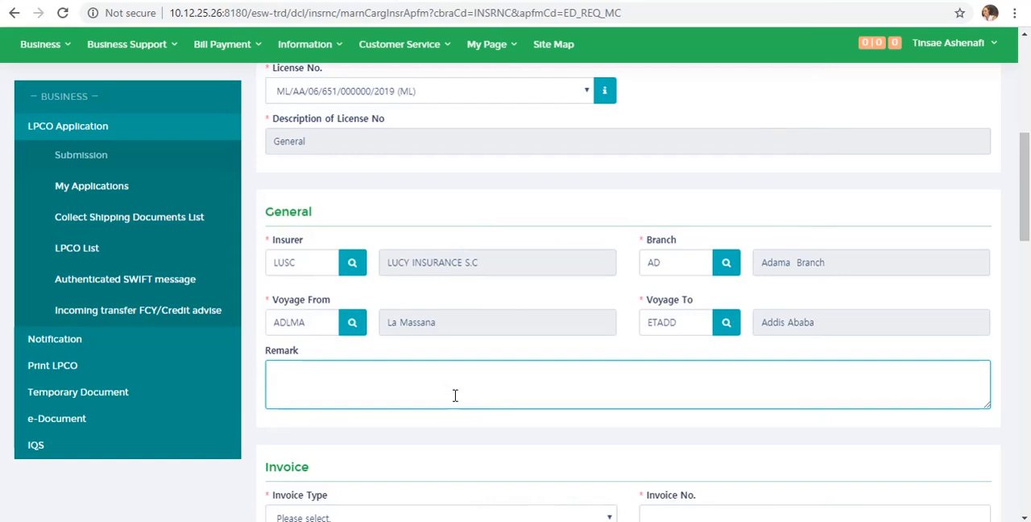
{"action": "type", "text": "Commercial Bank of Ethiopia A"}
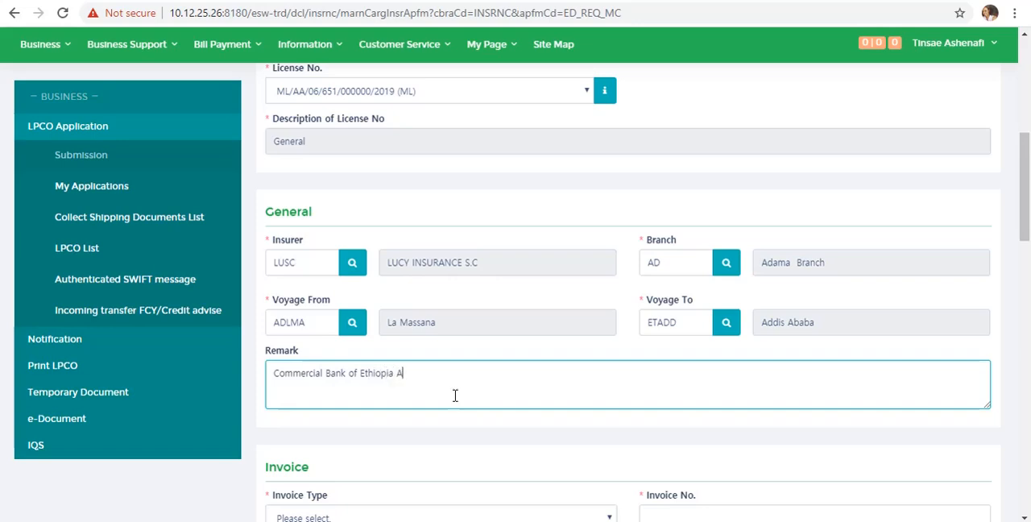
{"action": "type", "text": "ddis Ababa Branch"}
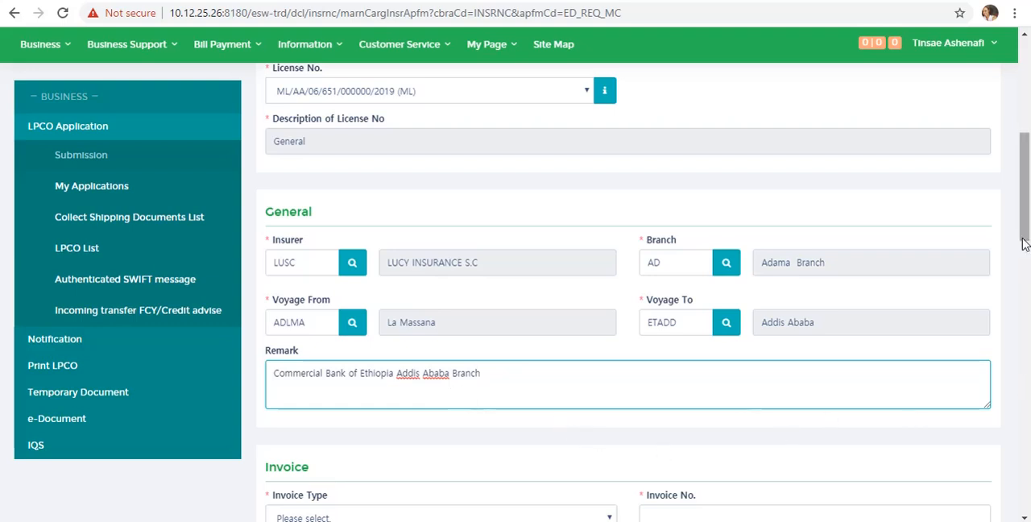
- Set the invoice type to Proforma and enter R-41414 as the invoice number
{"action": "left_click_drag", "start_coordinate": [1025, 227], "coordinate": [1026, 276]}
{"action": "left_click", "coordinate": [604, 292]}
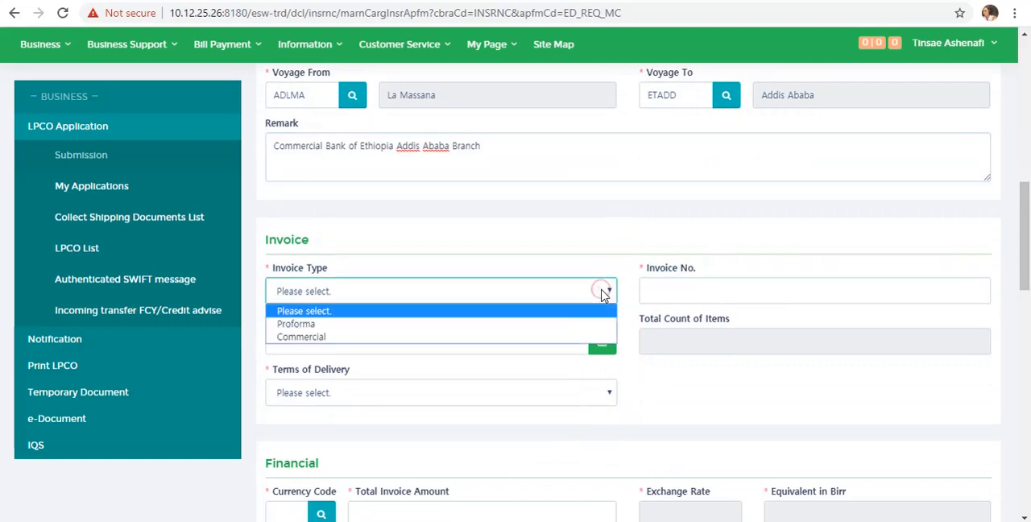
{"action": "left_click", "coordinate": [557, 322]}
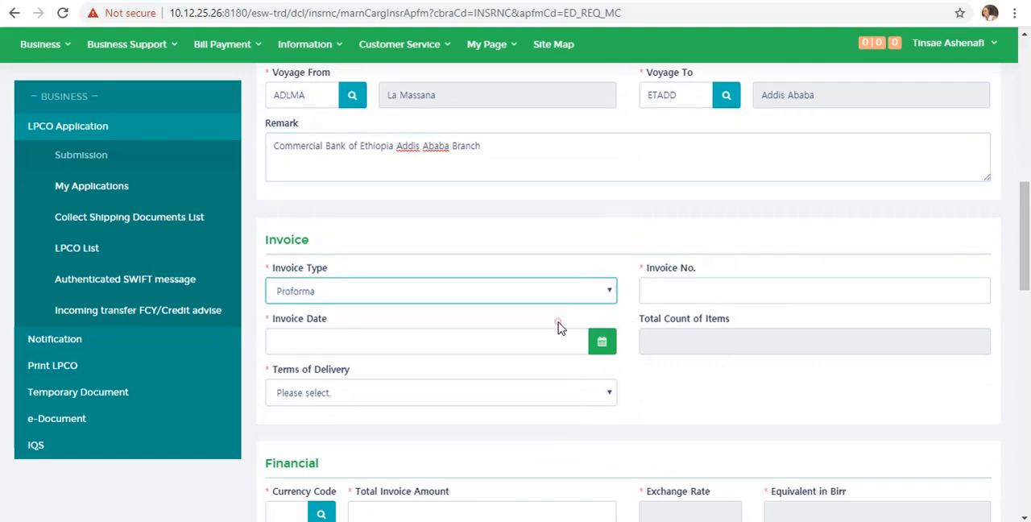
{"action": "left_click", "coordinate": [717, 280]}
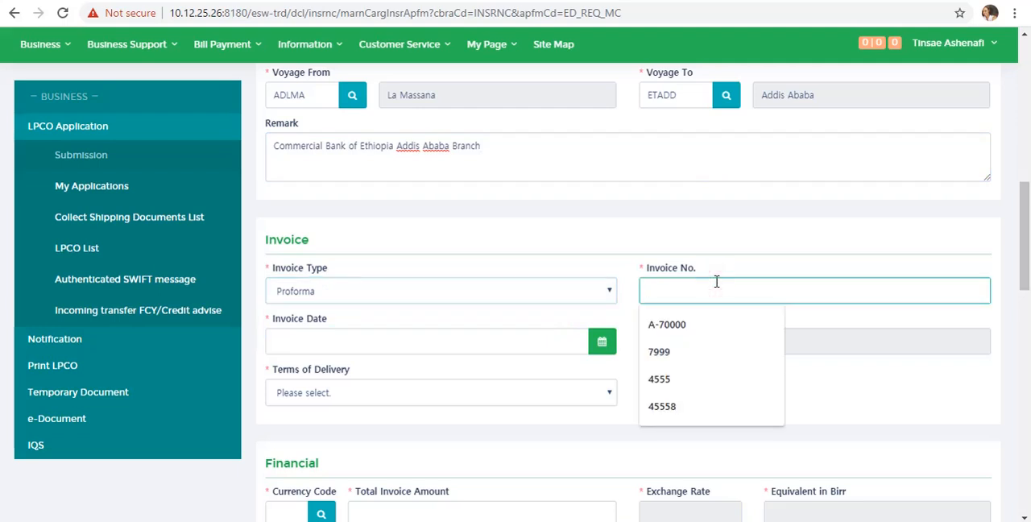
{"action": "type", "text": "R-41414"}
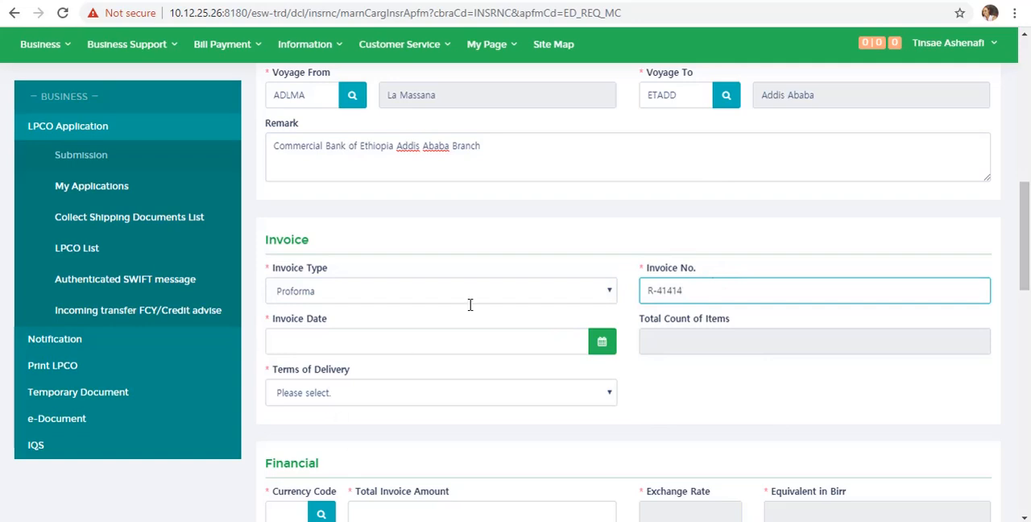
- Set the invoice date to 22/12/2019 and the terms of delivery to [CFR] Cost and Freight
{"action": "left_click", "coordinate": [455, 341]}
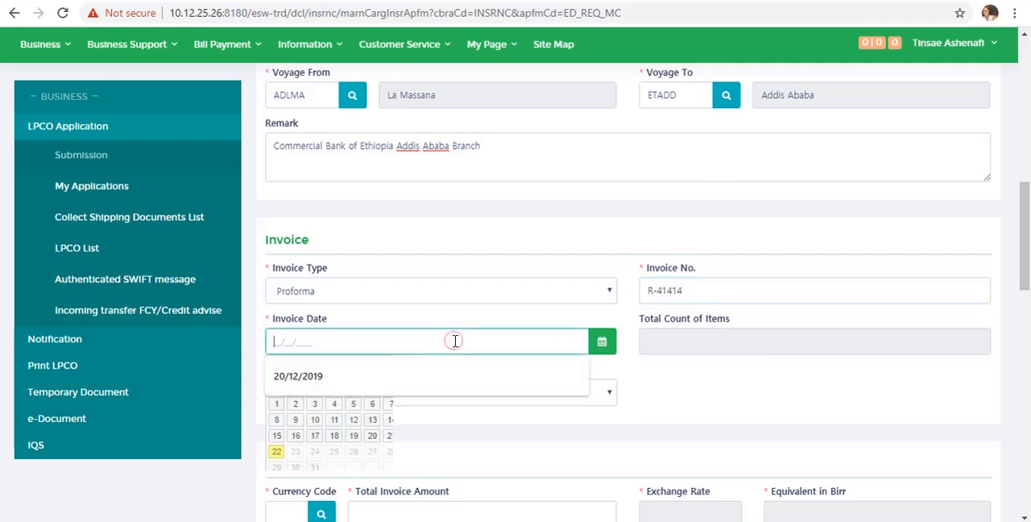
{"action": "left_click", "coordinate": [276, 451]}
{"action": "left_click", "coordinate": [340, 394]}
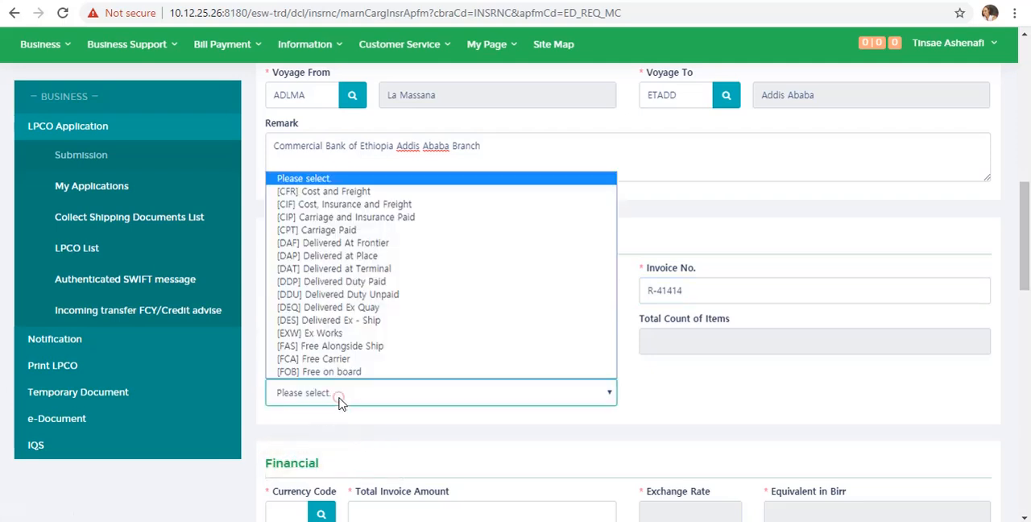
{"action": "left_click", "coordinate": [368, 193]}
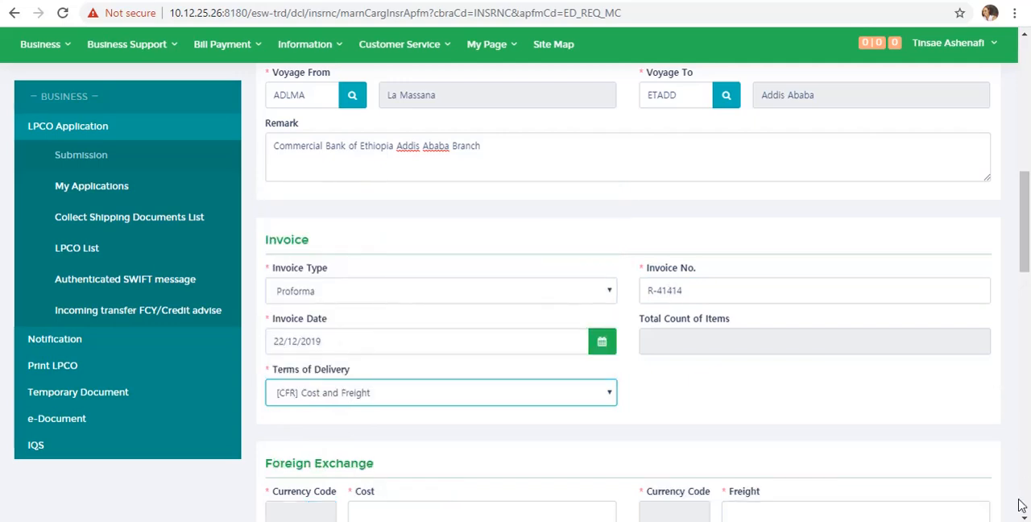
- Fill in the Foreign Exchange amounts with cost 50,000, freight 2,000 and other 0
{"action": "scroll", "coordinate": [1024, 517], "scroll_direction": "down", "scroll_amount": 5}
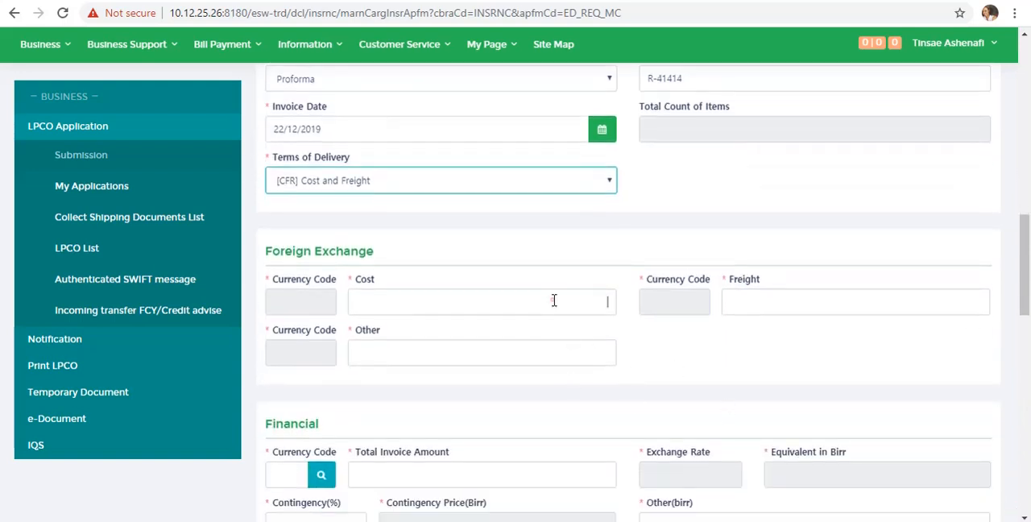
{"action": "left_click", "coordinate": [554, 301]}
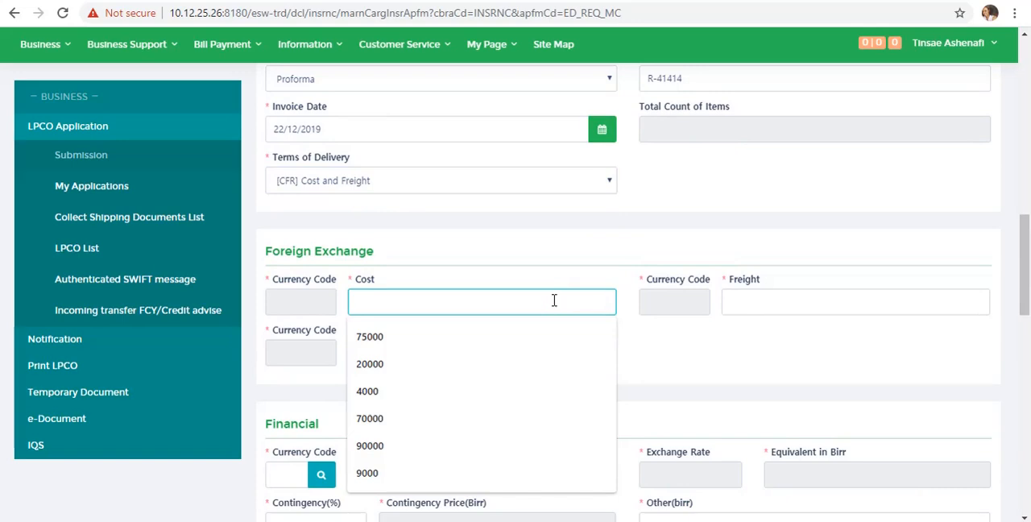
{"action": "type", "text": "5"}
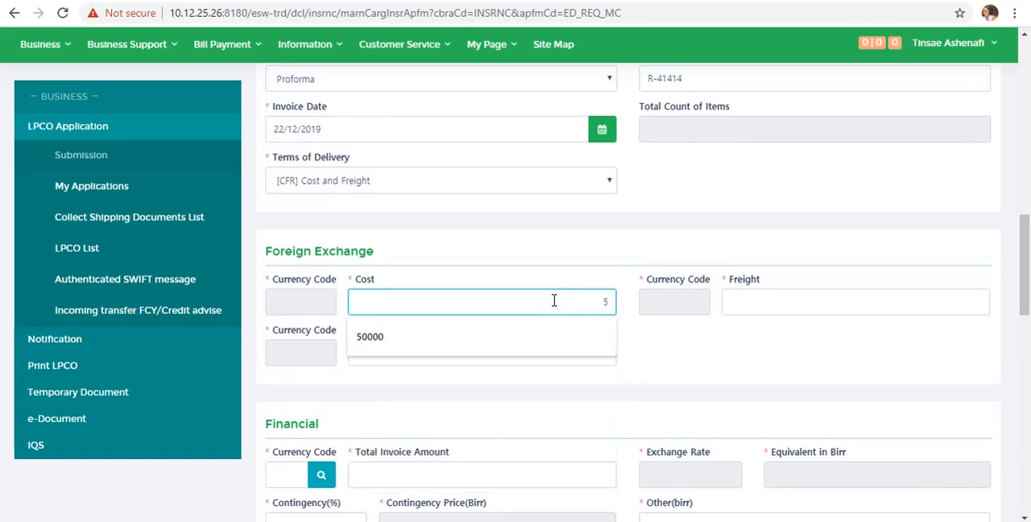
{"action": "type", "text": "0,000"}
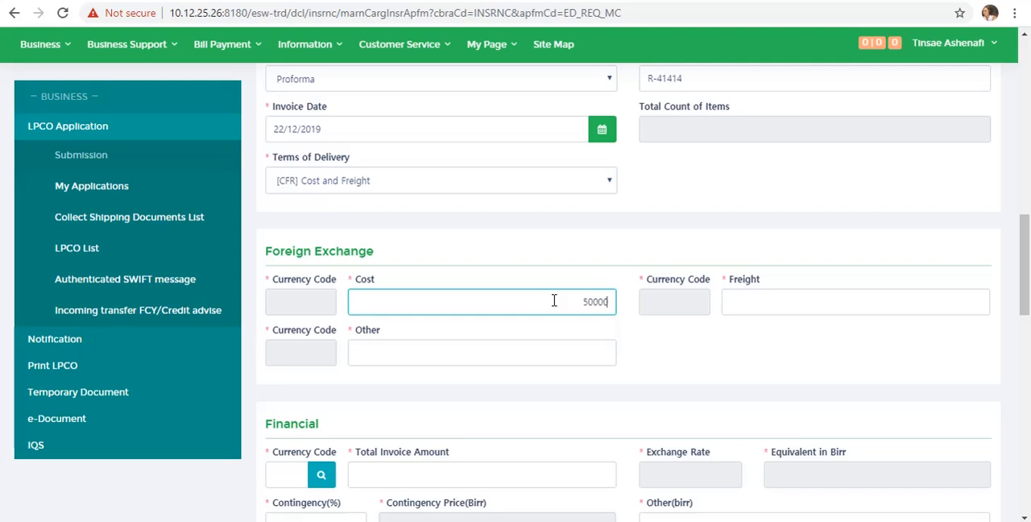
{"action": "left_click", "coordinate": [840, 303]}
{"action": "type", "text": "2,00"}
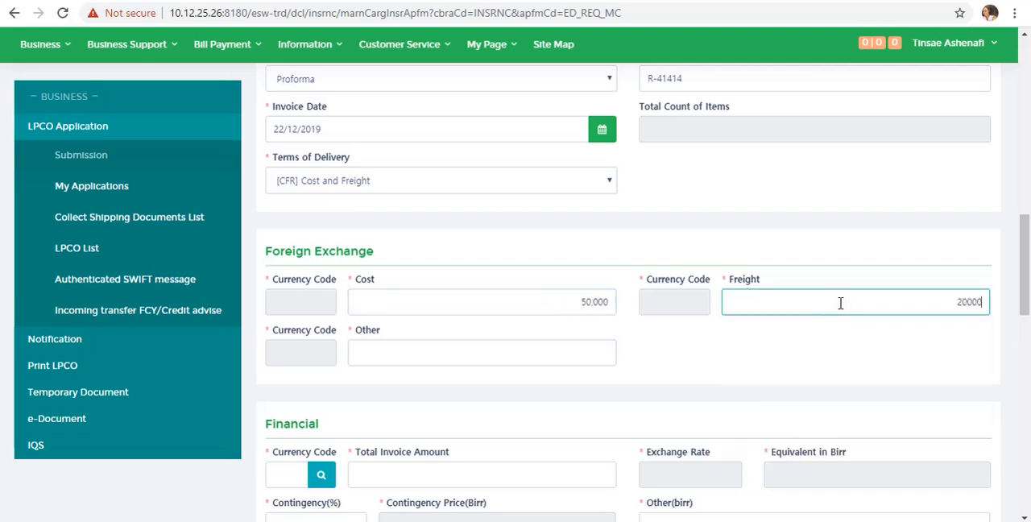
{"action": "type", "text": "0"}
{"action": "left_click", "coordinate": [573, 349]}
{"action": "type", "text": "0"}
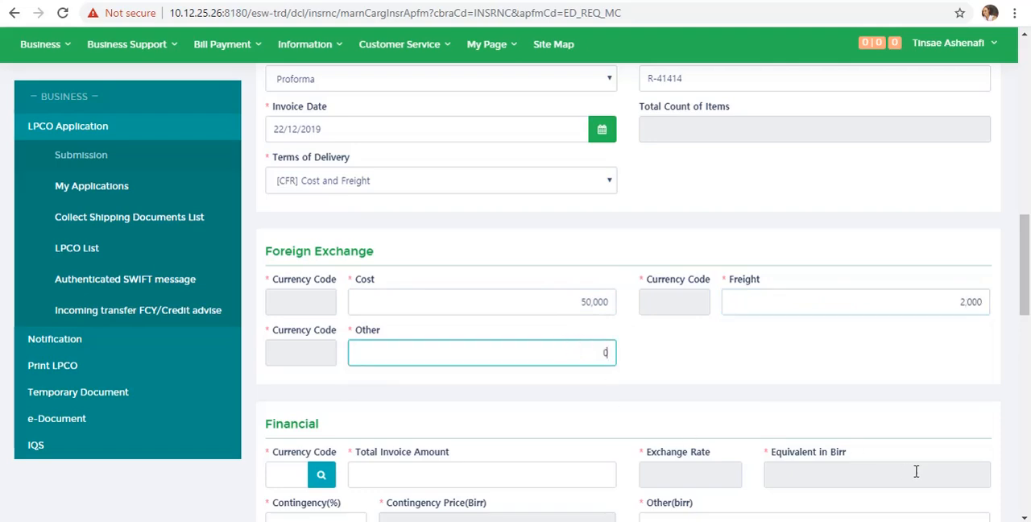
{"action": "left_click", "coordinate": [1023, 517]}
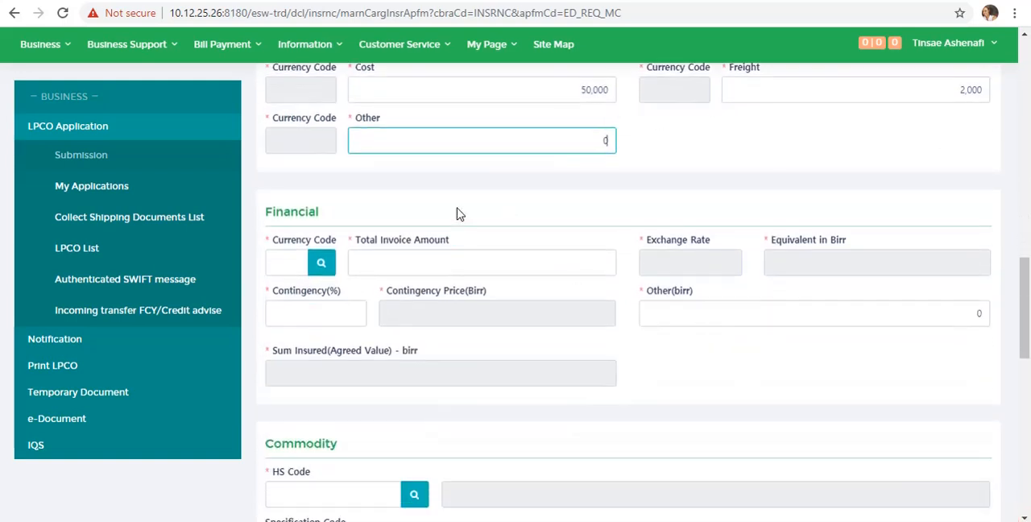
{"action": "left_click", "coordinate": [545, 259]}
{"action": "type", "text": "52"}
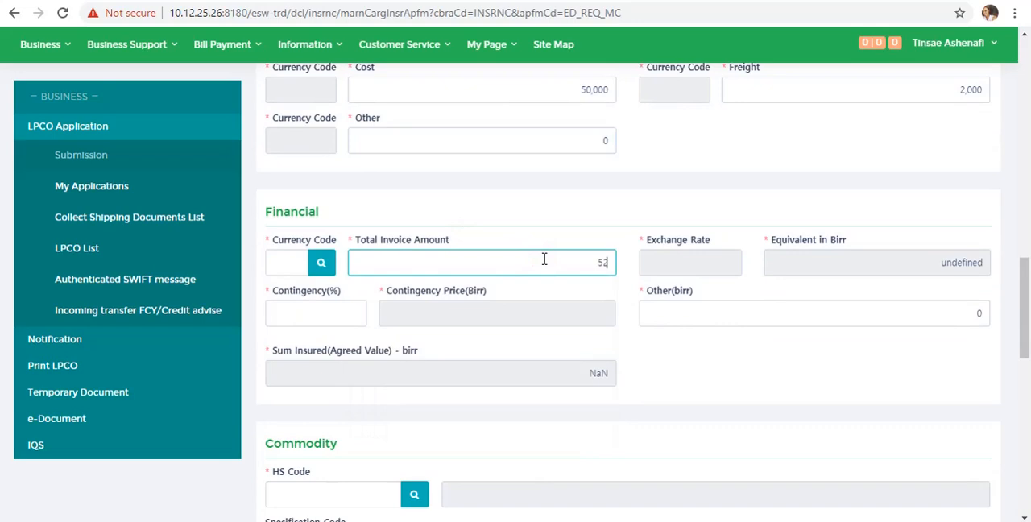
{"action": "key", "text": "shift+Tab"}
{"action": "type", "text": "00"}
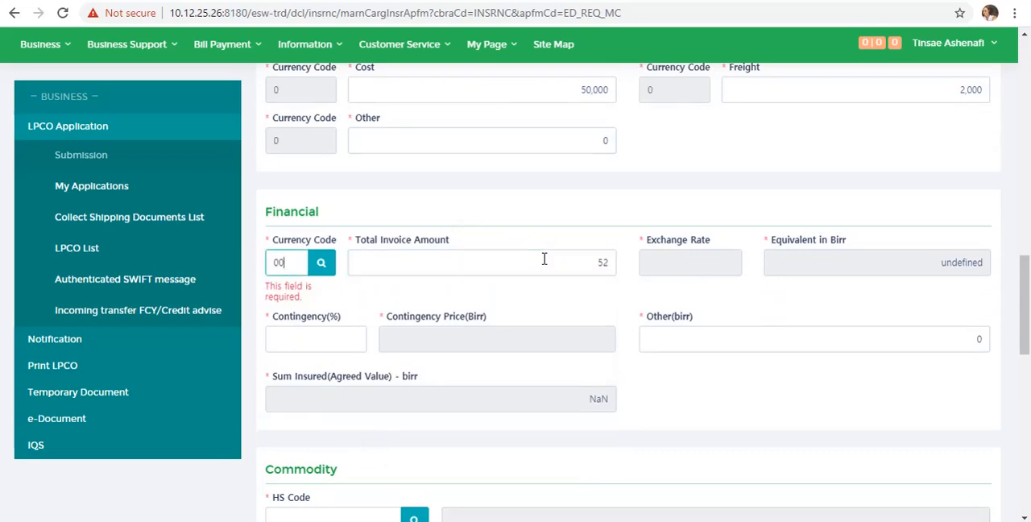
{"action": "key", "text": "BackSpace"}
{"action": "key", "text": "BackSpace"}
- Set the Financial currency code to USD, the total invoice amount to 52,000 and the contingency to 10%
{"action": "left_click", "coordinate": [274, 256]}
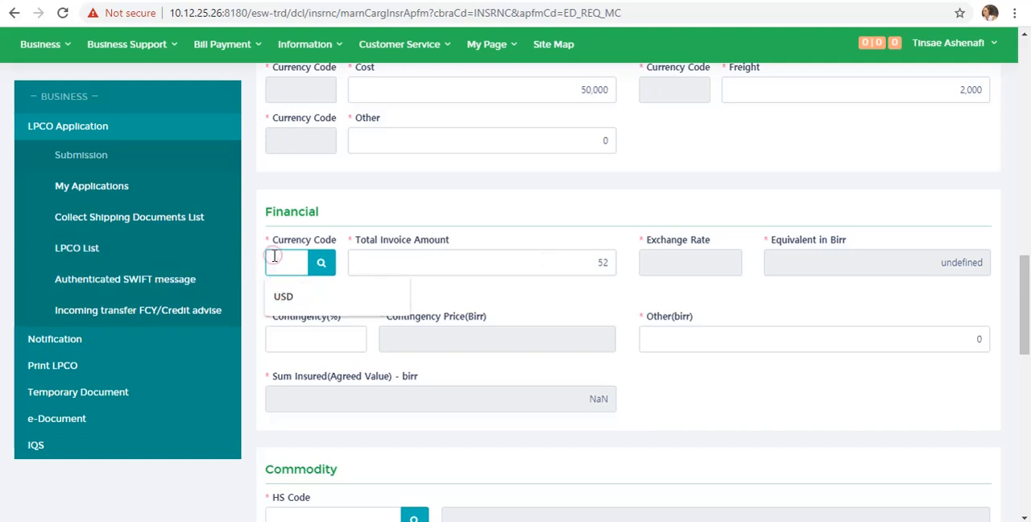
{"action": "type", "text": "usd"}
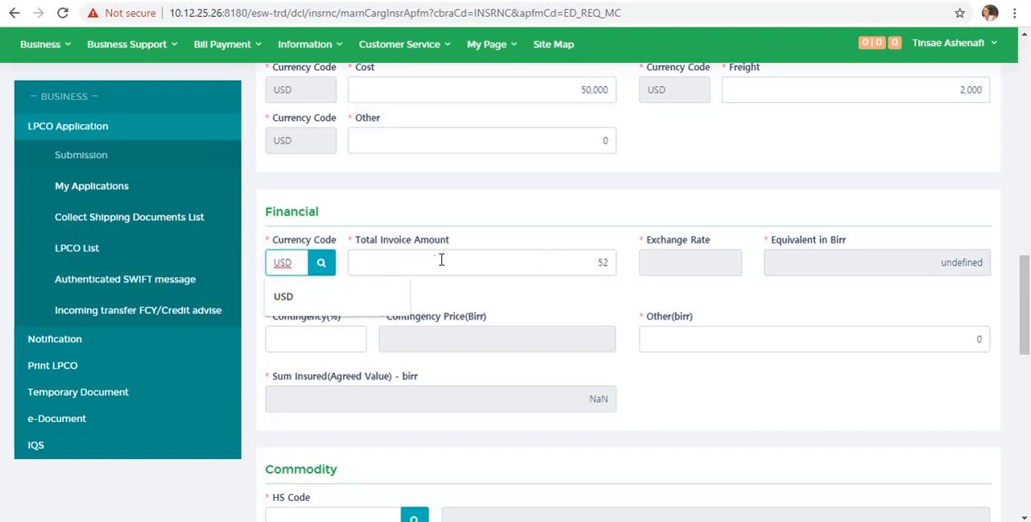
{"action": "left_click", "coordinate": [442, 259]}
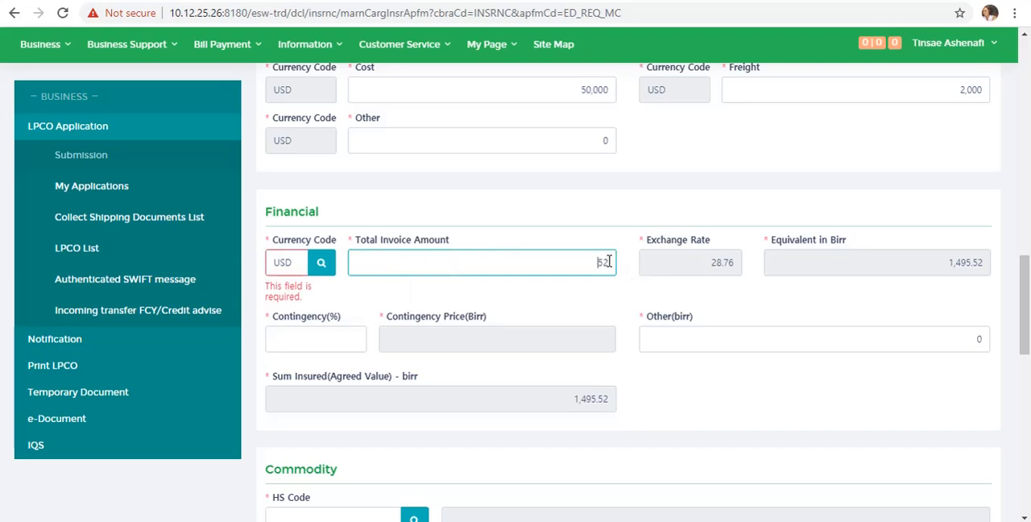
{"action": "type", "text": "52000"}
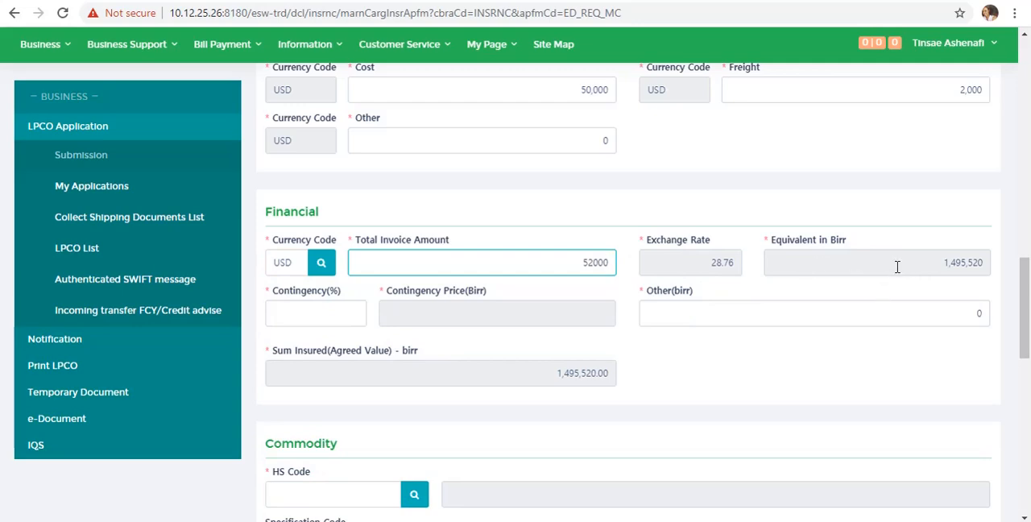
{"action": "left_click", "coordinate": [293, 316]}
{"action": "type", "text": "10"}
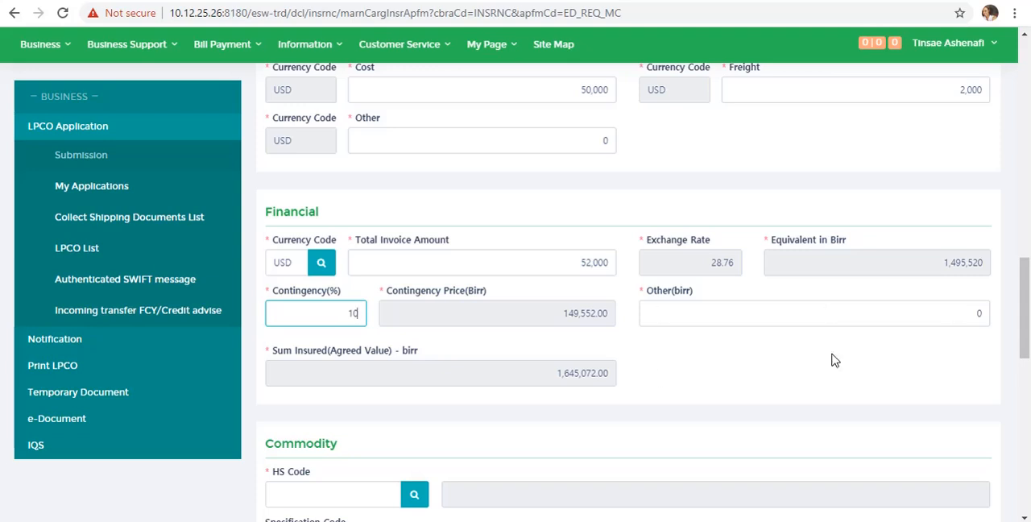
- Search the commodity HS codes for the description "toys" and choose 95033010, HAND MADE TOYS
{"action": "left_click", "coordinate": [1023, 518]}
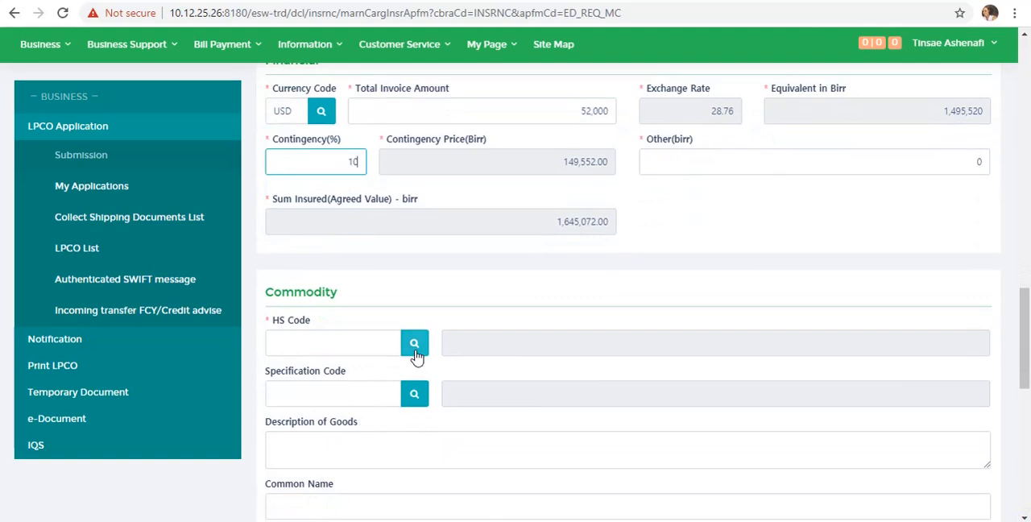
{"action": "left_click", "coordinate": [416, 353]}
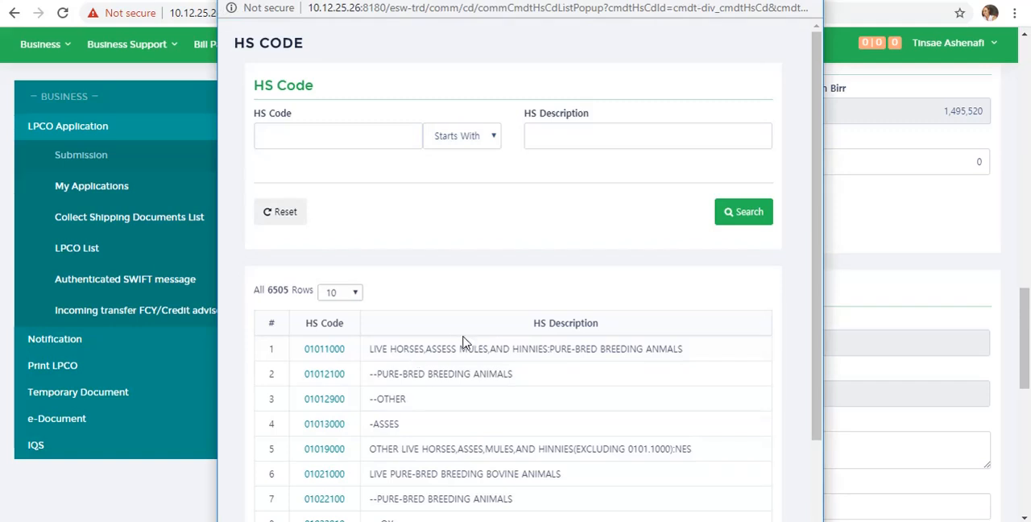
{"action": "left_click", "coordinate": [590, 138]}
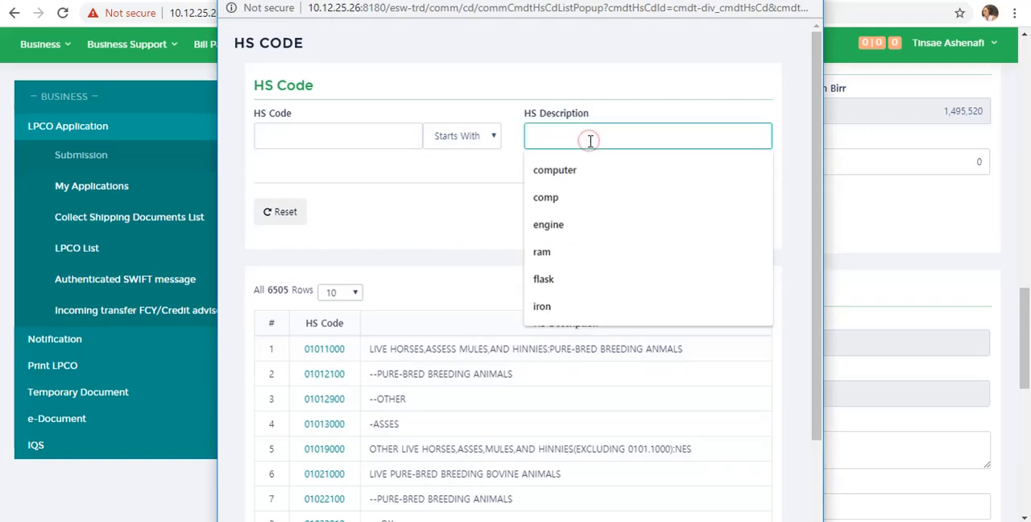
{"action": "type", "text": "toys"}
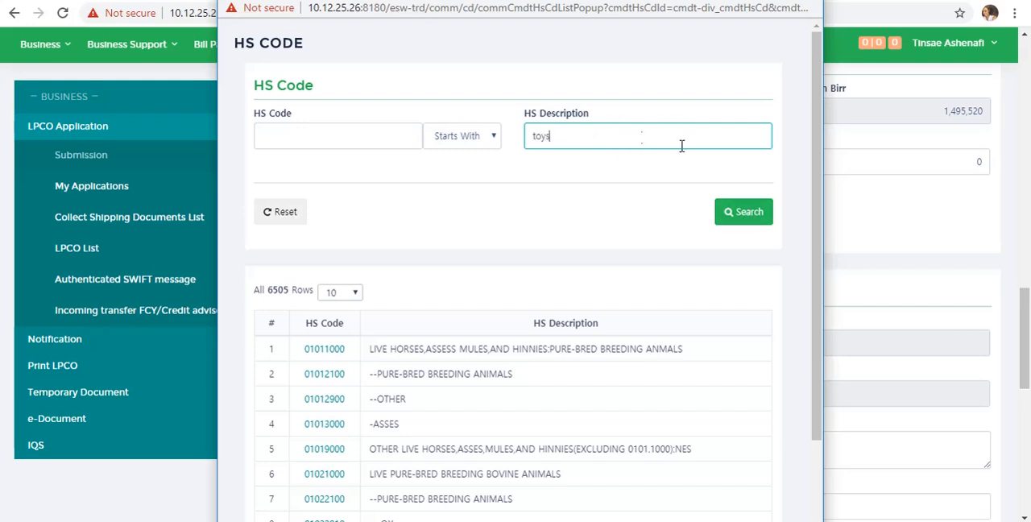
{"action": "left_click", "coordinate": [750, 219]}
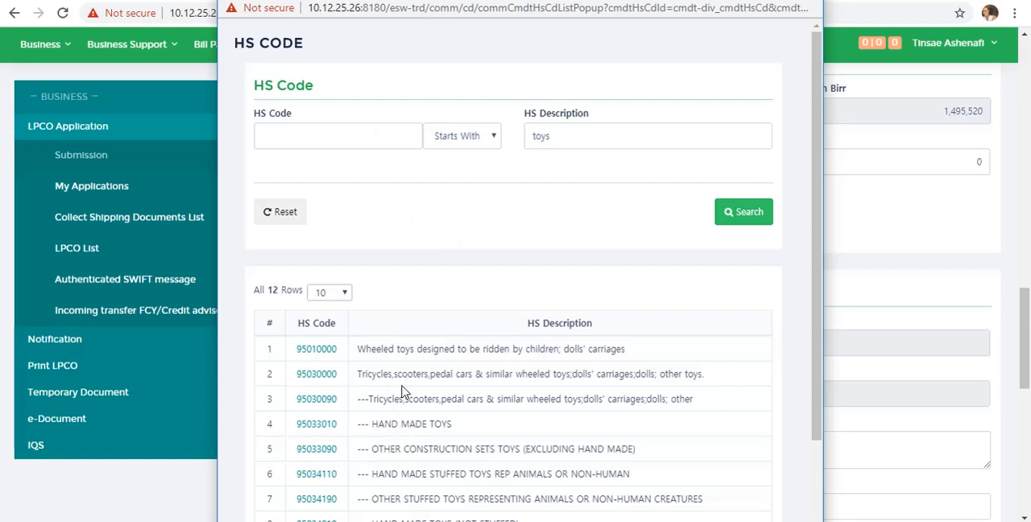
{"action": "left_click", "coordinate": [312, 427]}
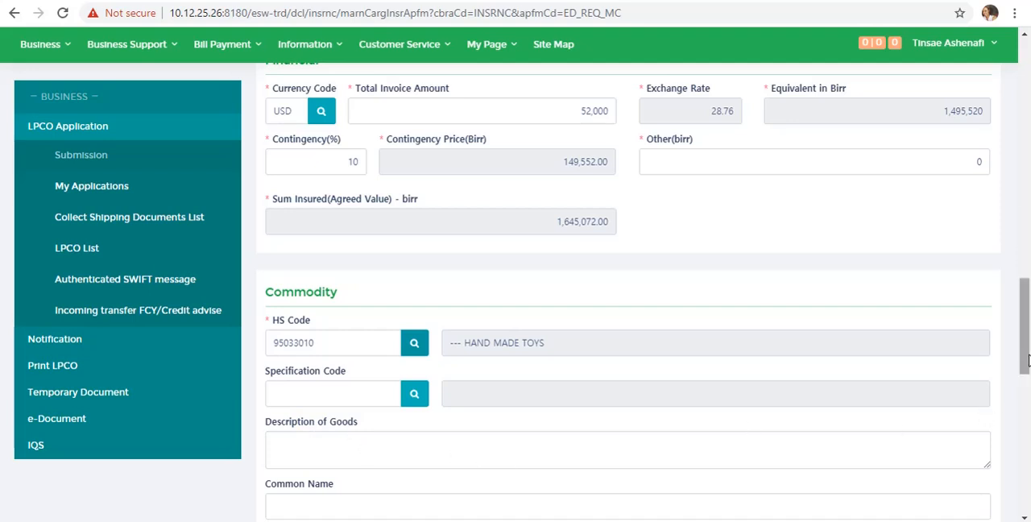
- Set the commodity's invoice amount to 50,000
{"action": "left_click_drag", "start_coordinate": [1025, 364], "coordinate": [1026, 398]}
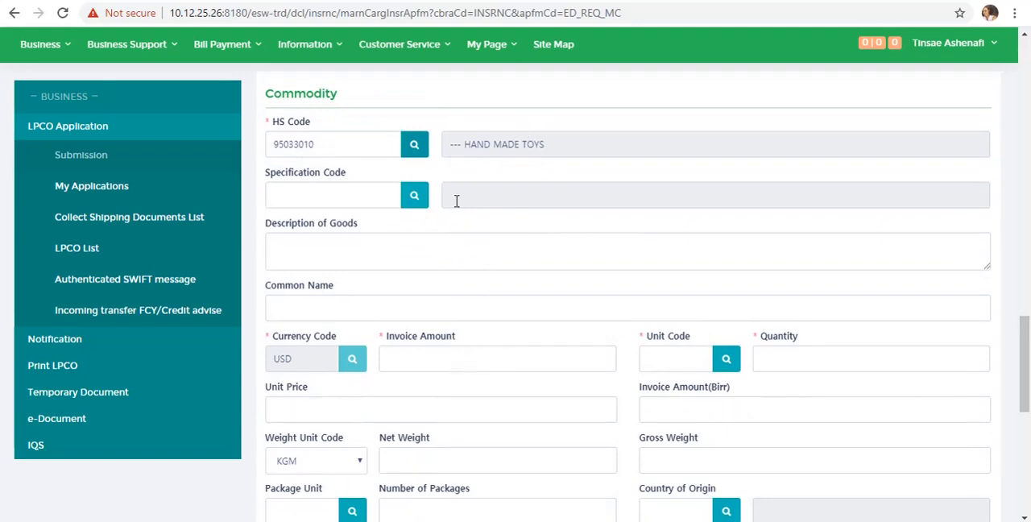
{"action": "left_click", "coordinate": [506, 356]}
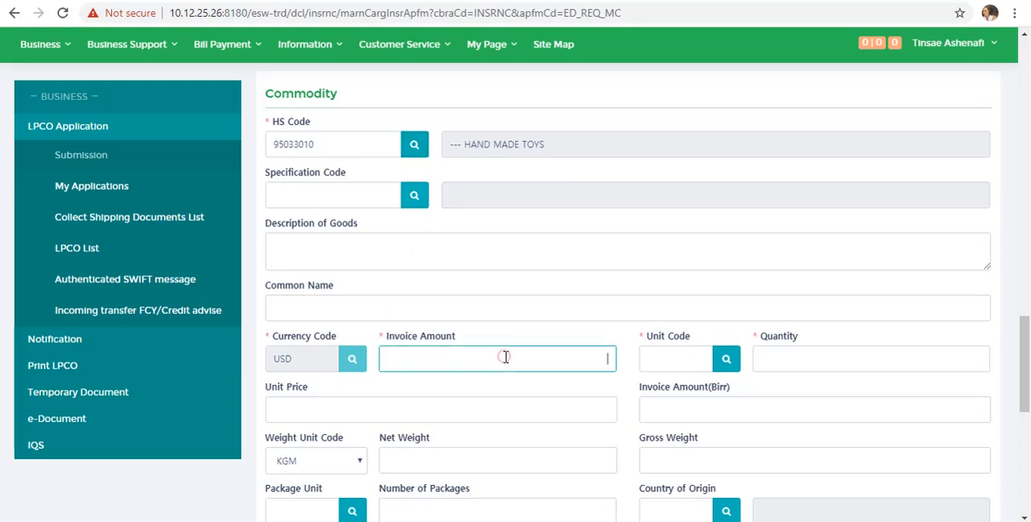
{"action": "type", "text": "50000"}
- Choose UNT, Number of items, as the commodity's unit code and set the quantity to 4,000
{"action": "left_click", "coordinate": [669, 362]}
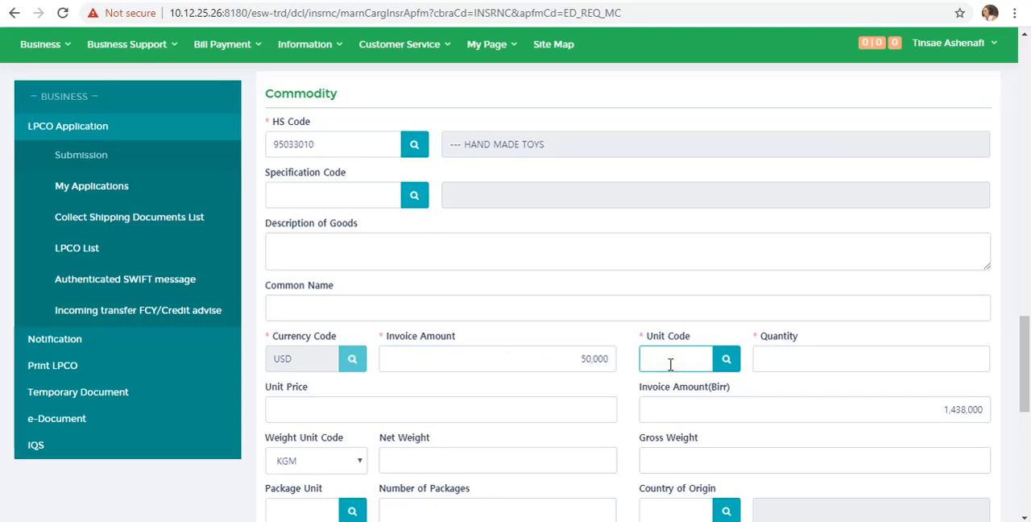
{"action": "left_click", "coordinate": [726, 358]}
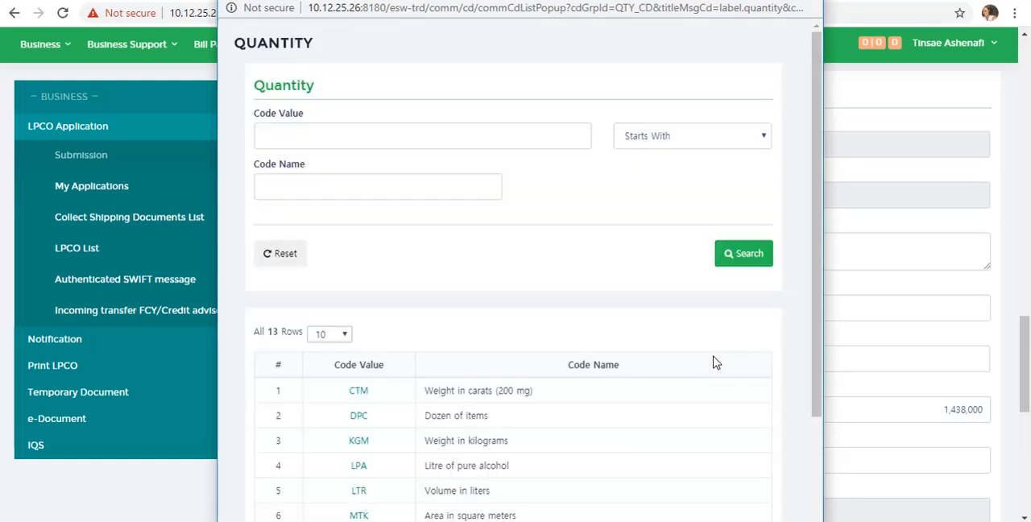
{"action": "left_click", "coordinate": [343, 334]}
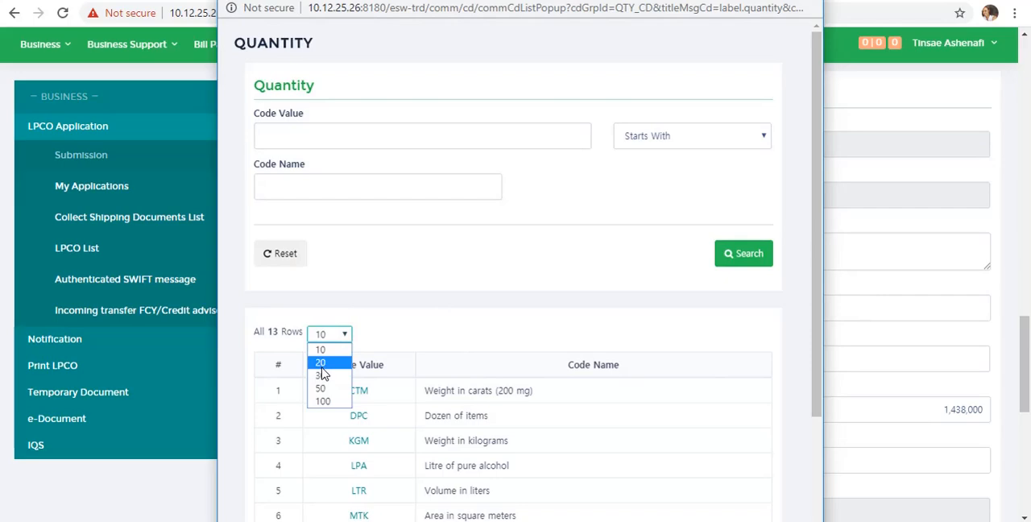
{"action": "left_click", "coordinate": [322, 365]}
{"action": "left_click_drag", "start_coordinate": [815, 240], "coordinate": [852, 380]}
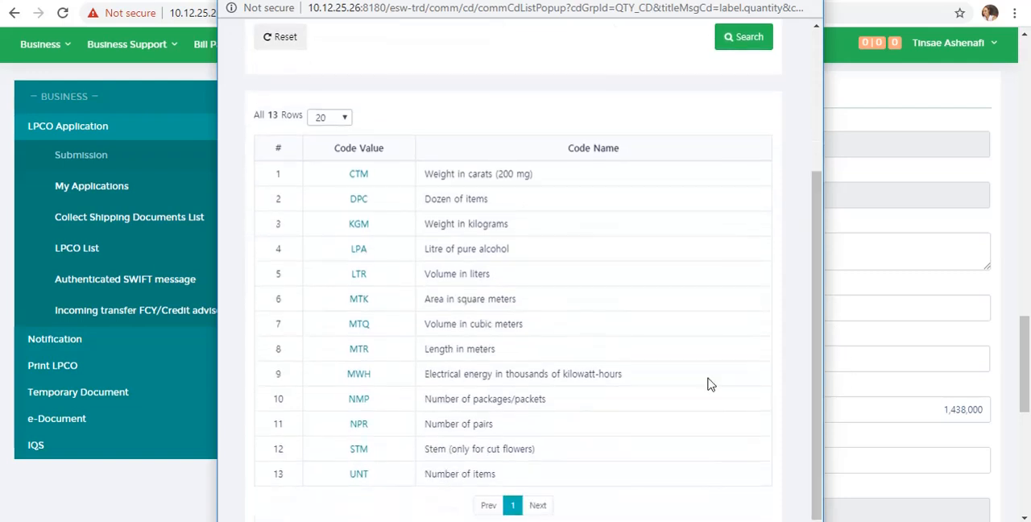
{"action": "left_click", "coordinate": [359, 475]}
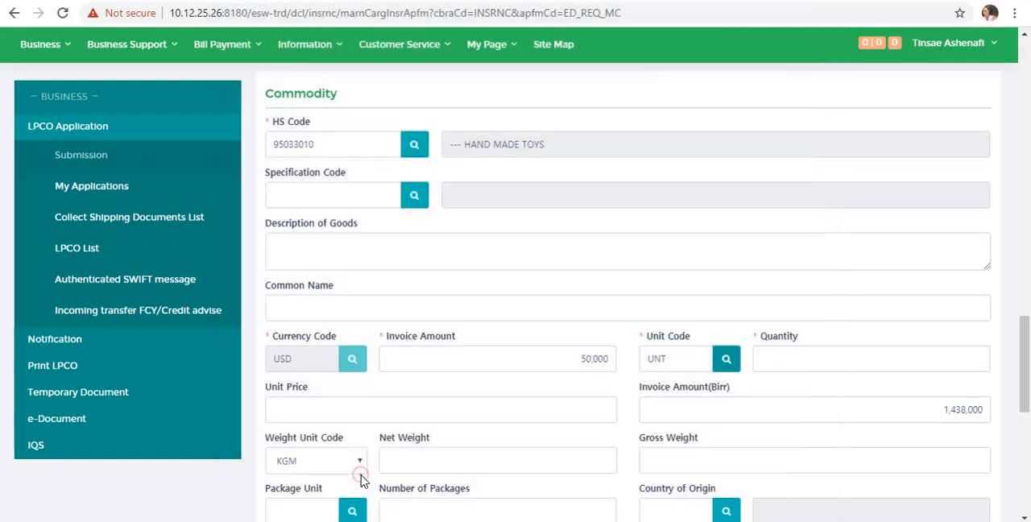
{"action": "left_click", "coordinate": [927, 351]}
{"action": "type", "text": "4000"}
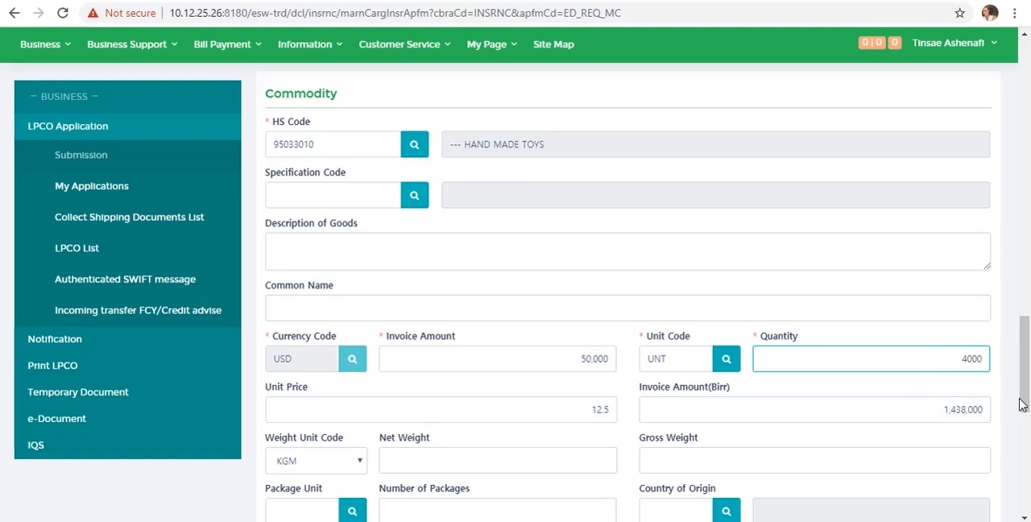
- Set the commodity's material to Plastic and its brand or make to NA, and add it to the commodity list
{"action": "scroll", "coordinate": [1025, 392], "scroll_direction": "down", "scroll_amount": 2}
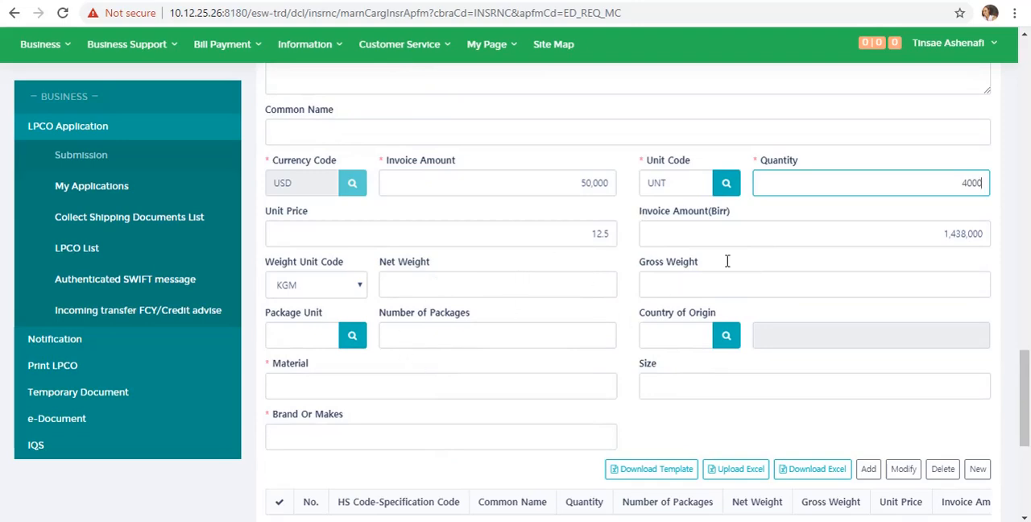
{"action": "left_click", "coordinate": [331, 390]}
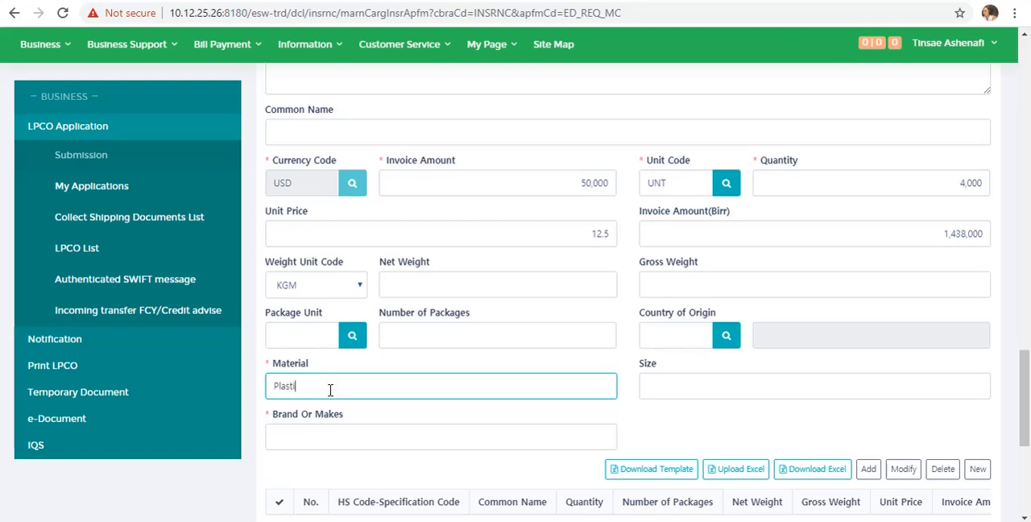
{"action": "left_click", "coordinate": [310, 437]}
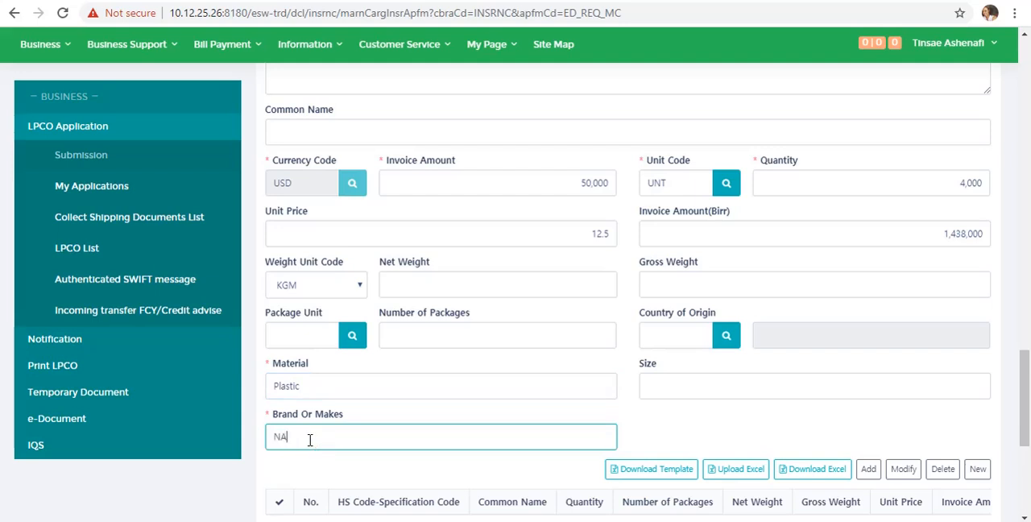
{"action": "left_click", "coordinate": [870, 470]}
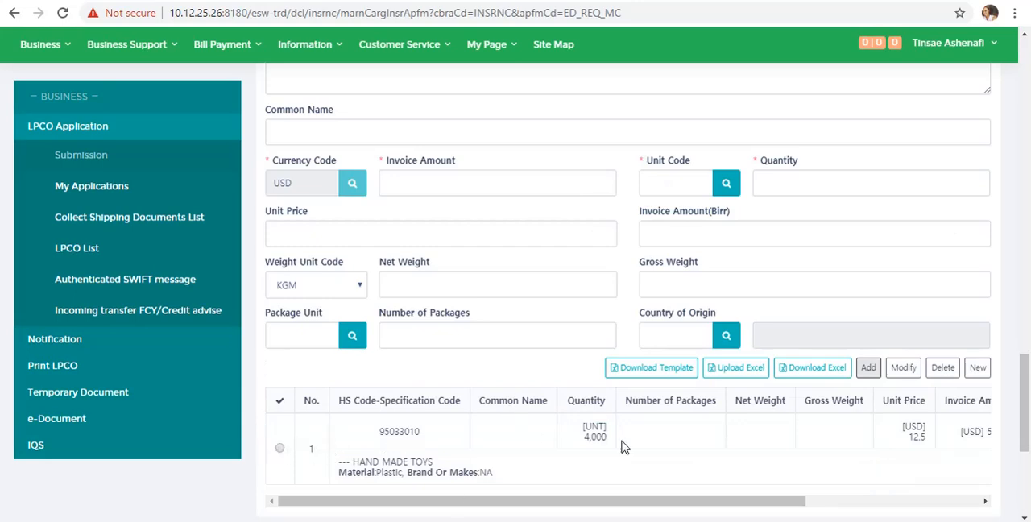
- Attach proforma-invoice..gif as the mandatory Pro-forma Invoice and temporarily save the application
{"action": "left_click_drag", "start_coordinate": [1025, 397], "coordinate": [1026, 459]}
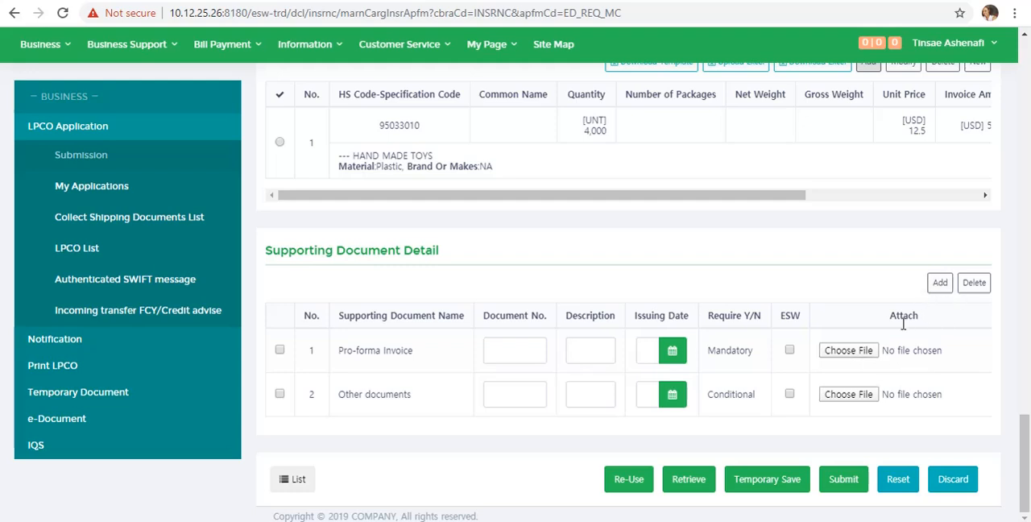
{"action": "left_click", "coordinate": [869, 354]}
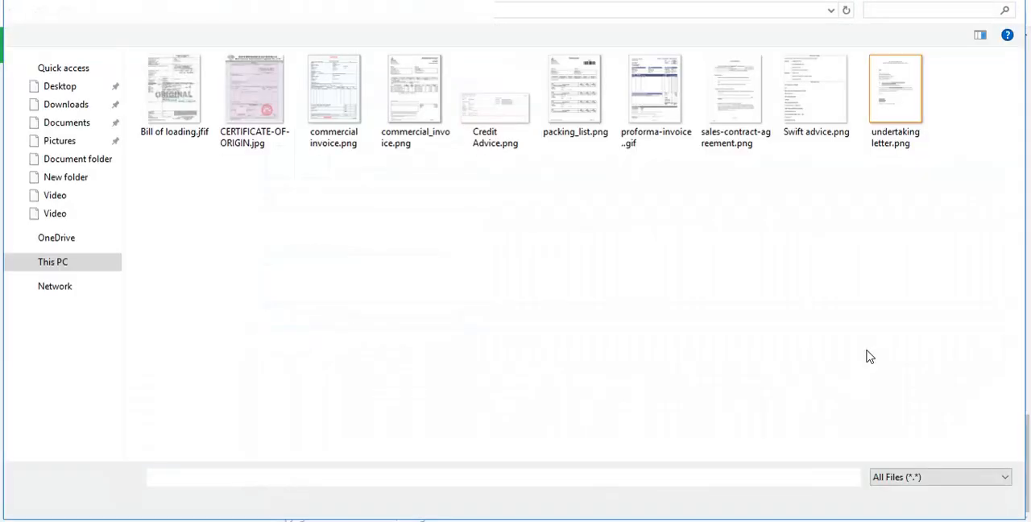
{"action": "left_click", "coordinate": [647, 113]}
{"action": "double_click", "coordinate": [647, 113]}
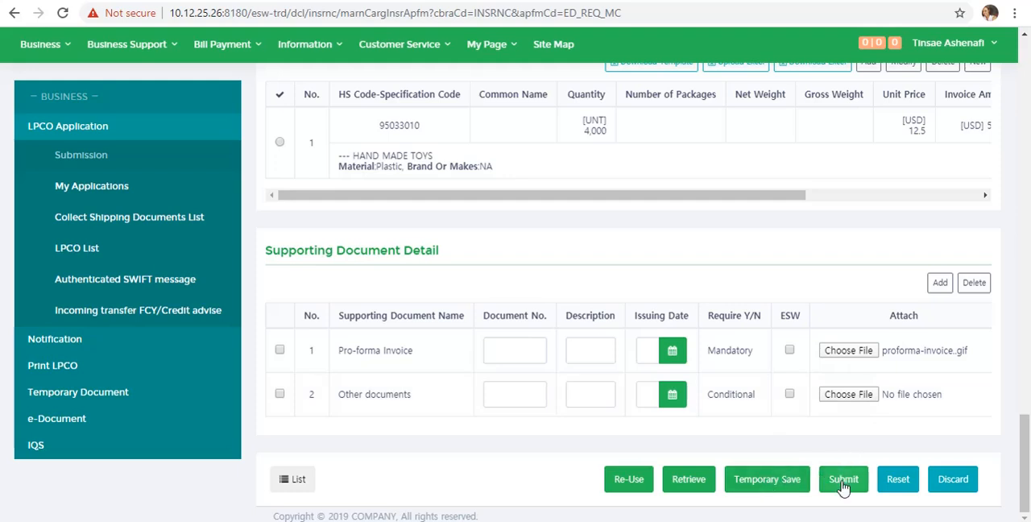
{"action": "left_click", "coordinate": [785, 479]}
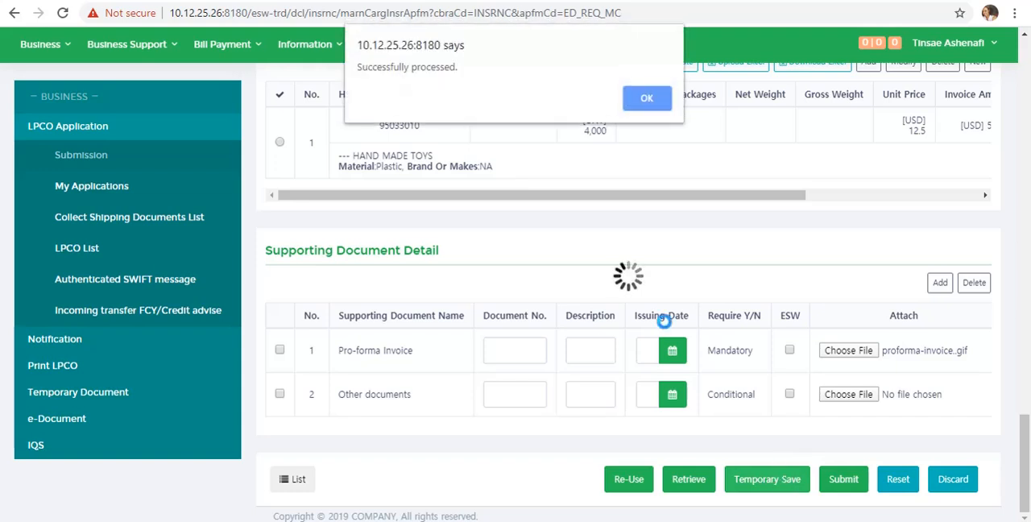
{"action": "left_click", "coordinate": [647, 98]}
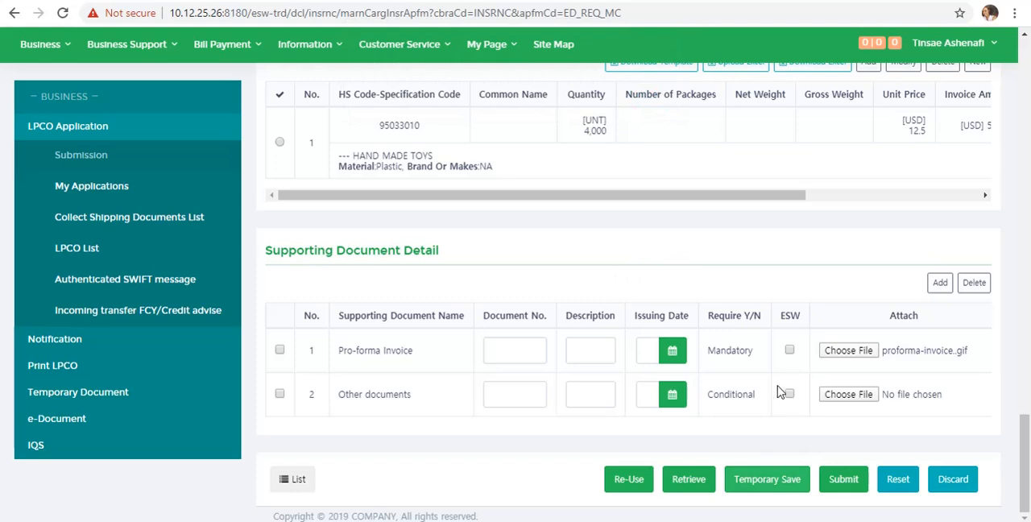
- Submit the marine cargo insurance application and reload the My Applications list
{"action": "left_click", "coordinate": [844, 481]}
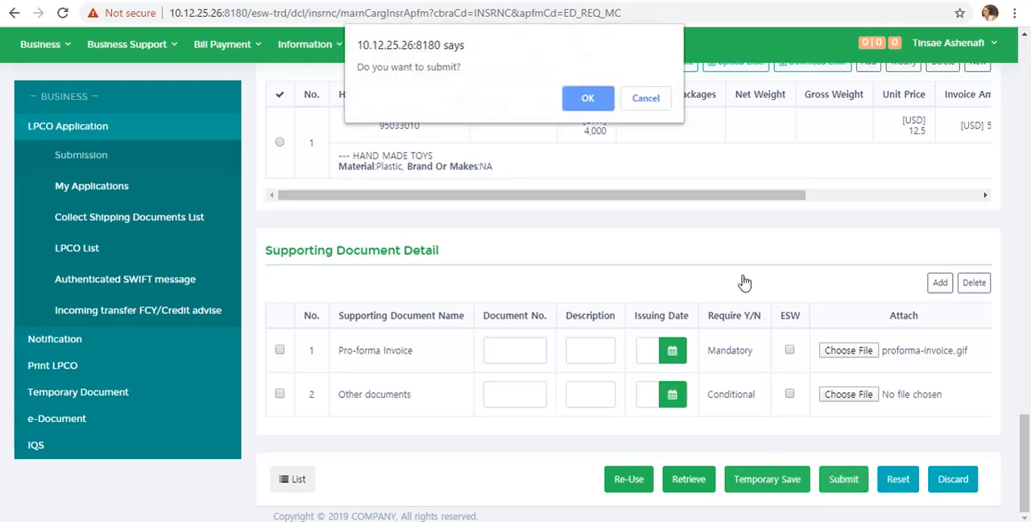
{"action": "left_click", "coordinate": [590, 99]}
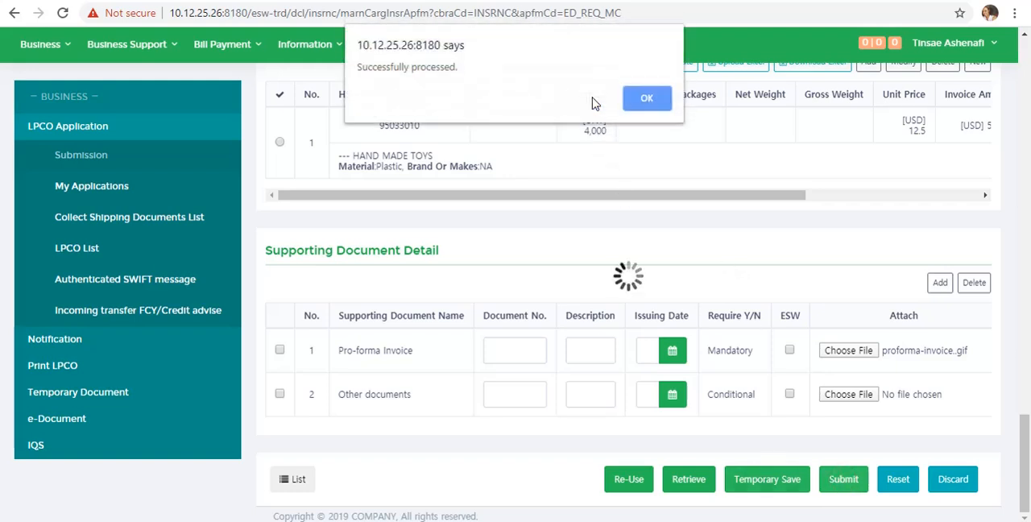
{"action": "left_click", "coordinate": [647, 100]}
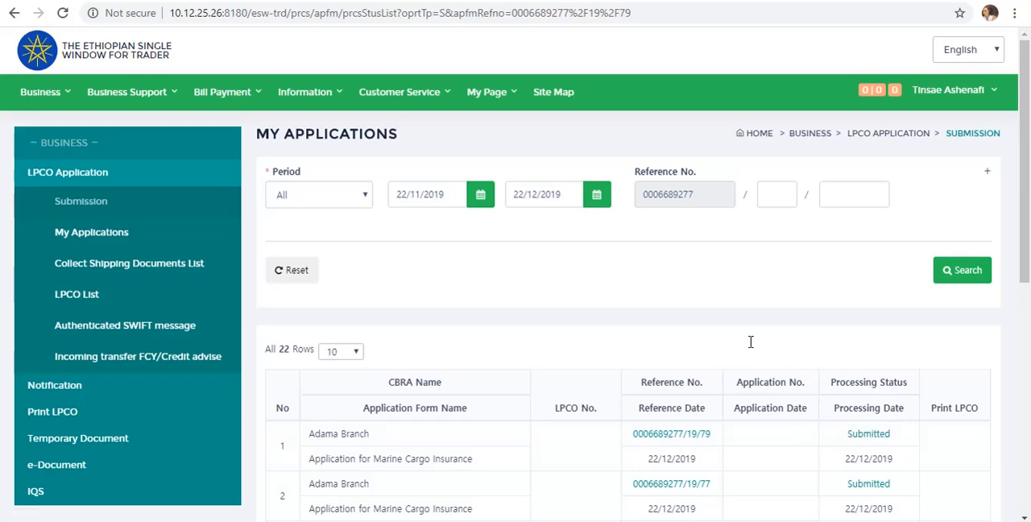
{"action": "left_click", "coordinate": [67, 16]}
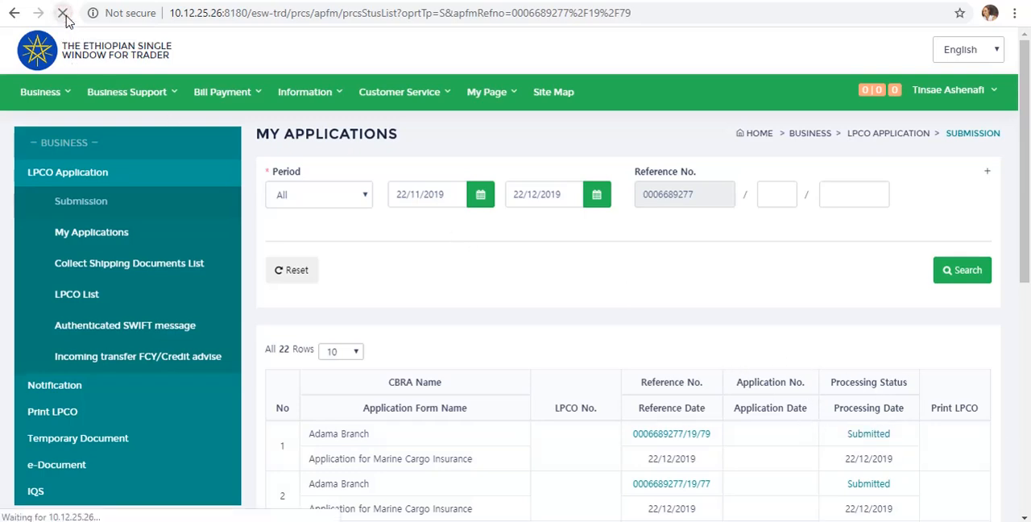